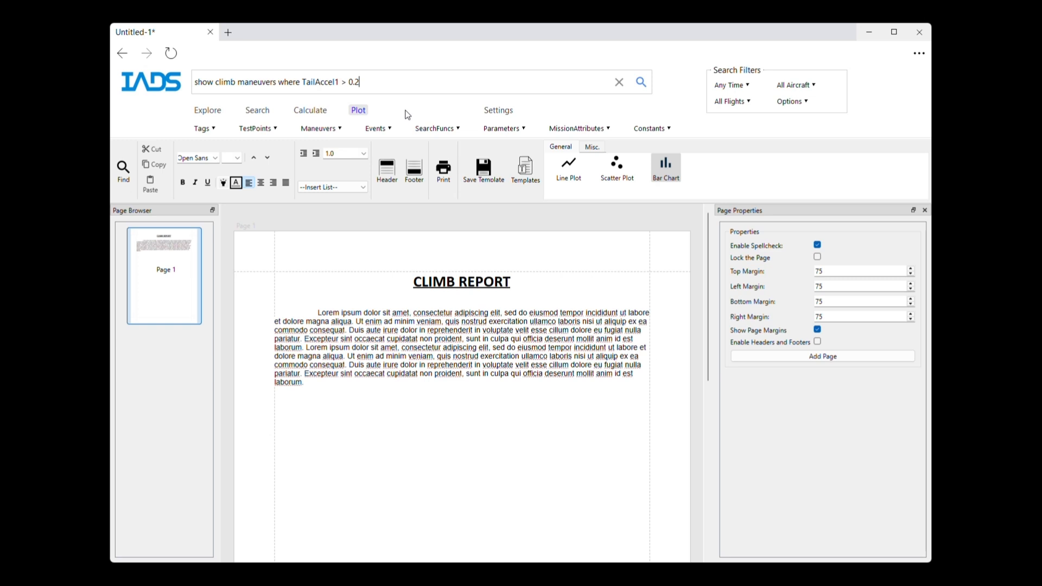
left_click(319, 312)
left_click(484, 282)
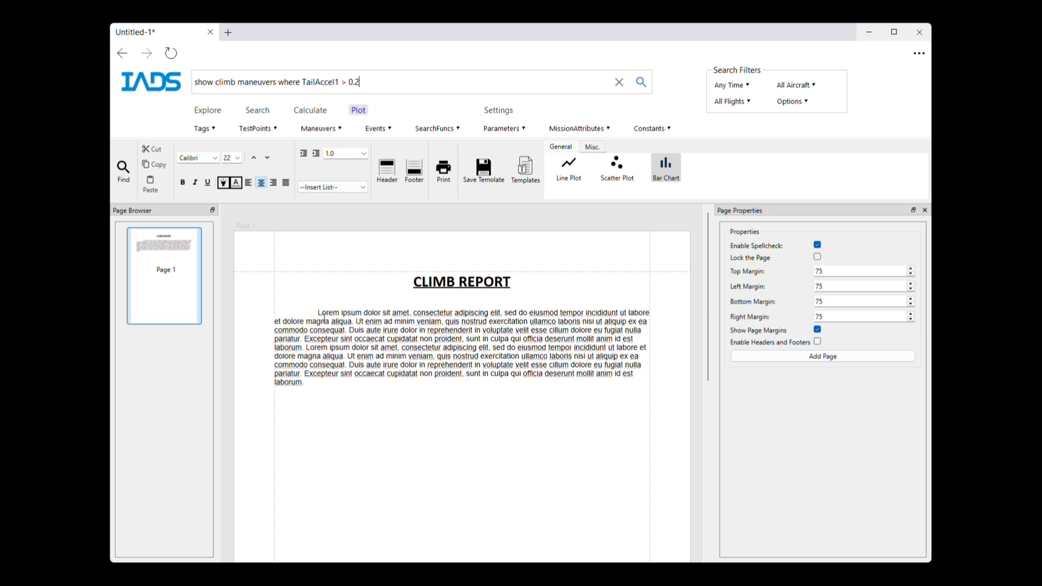
left_click_drag(319, 314, 318, 382)
left_click(340, 341)
left_click(396, 379)
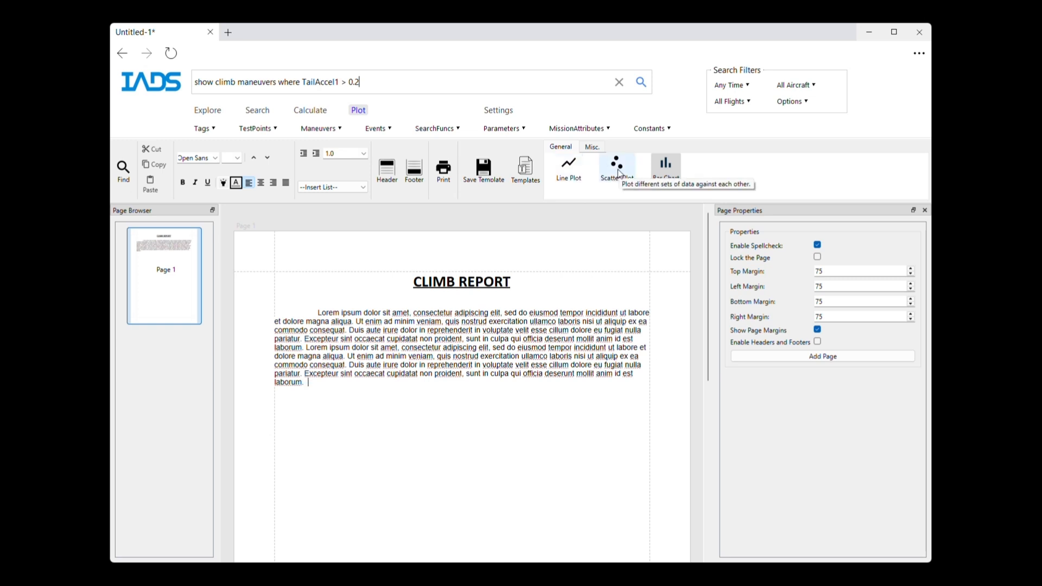
left_click(673, 168)
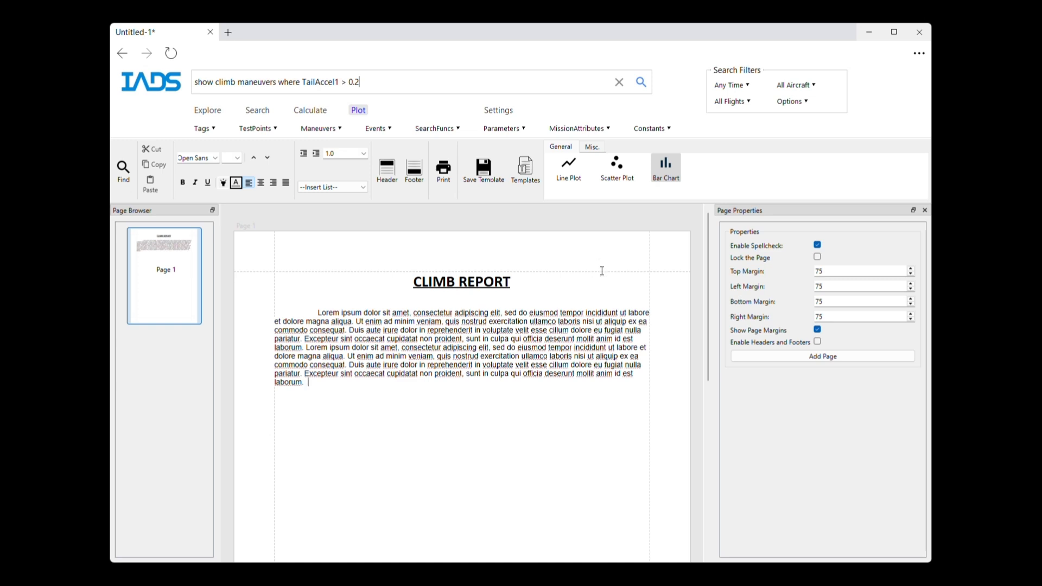
Insert a line plot below the report paragraph and enlarge it to span the width between the page margins.
scroll(602, 270, "down", 1)
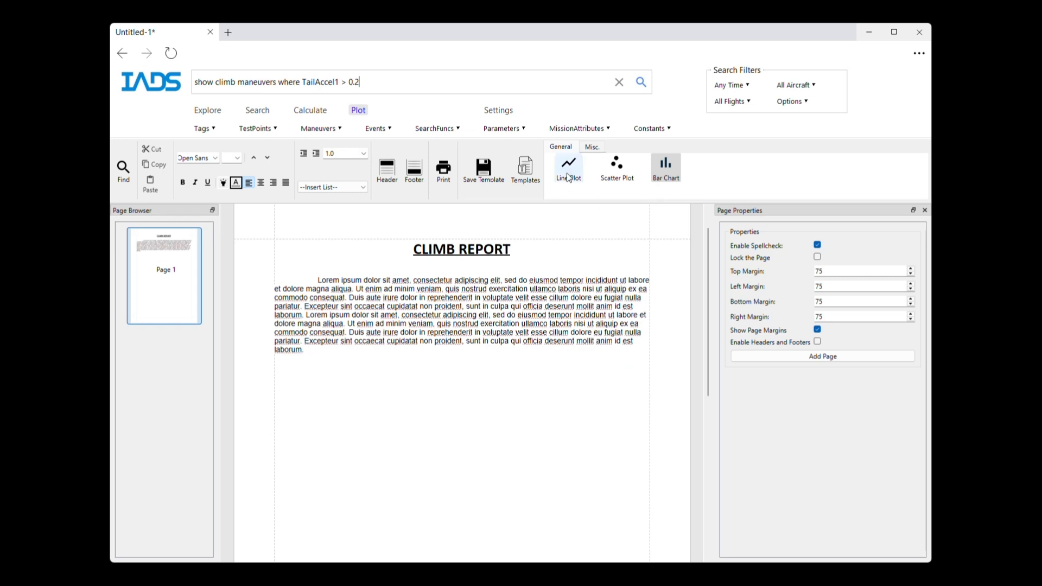
left_click_drag(569, 171, 313, 438)
scroll(520, 409, "down", 1)
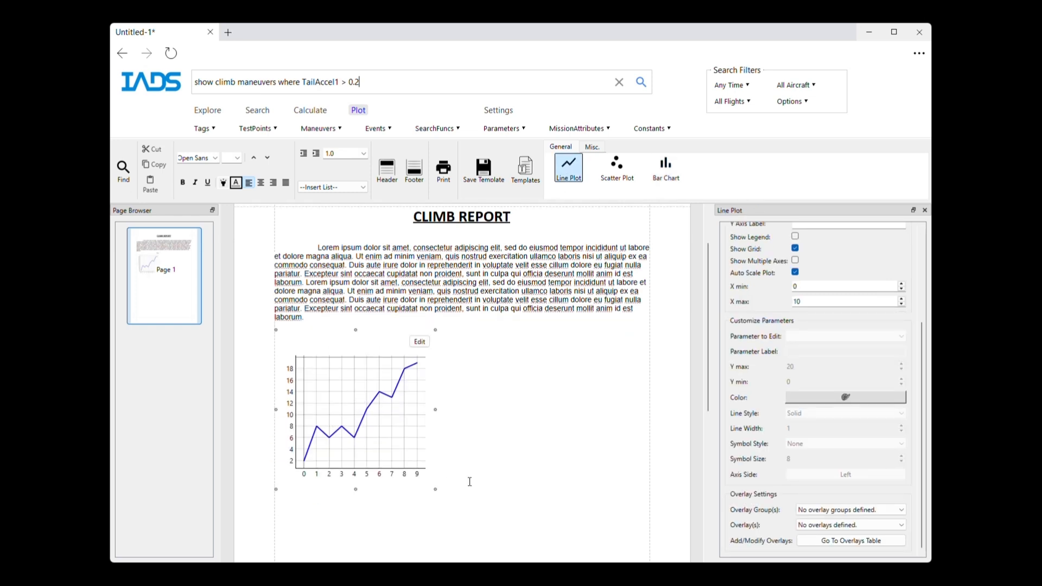
scroll(503, 446, "down", 3)
left_click_drag(435, 424, 648, 465)
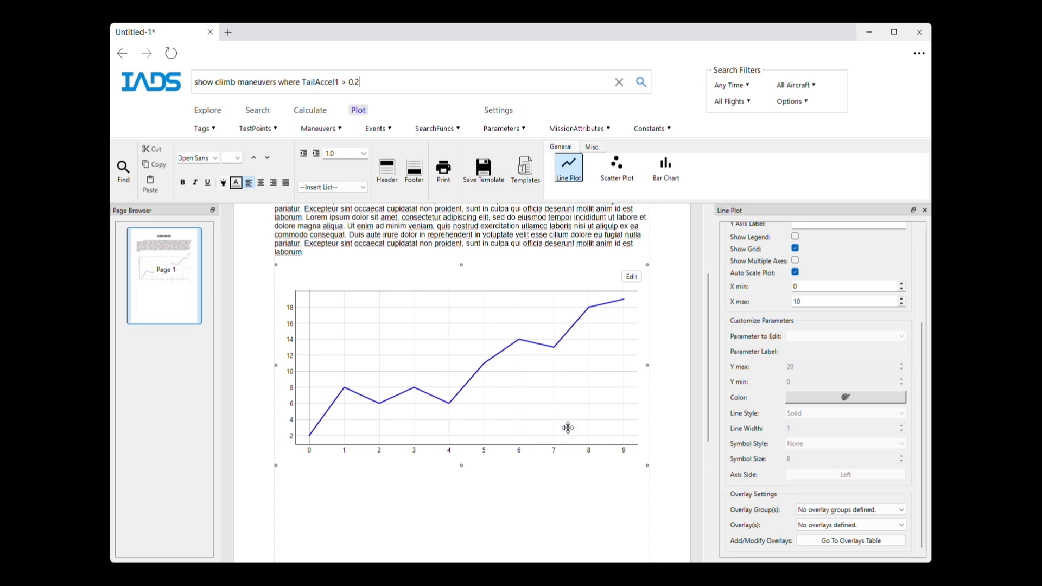
Load the line plot's y axis with the TailAccel1 parameter, found by searching the parameters for "acce".
scroll(917, 421, "up", 3)
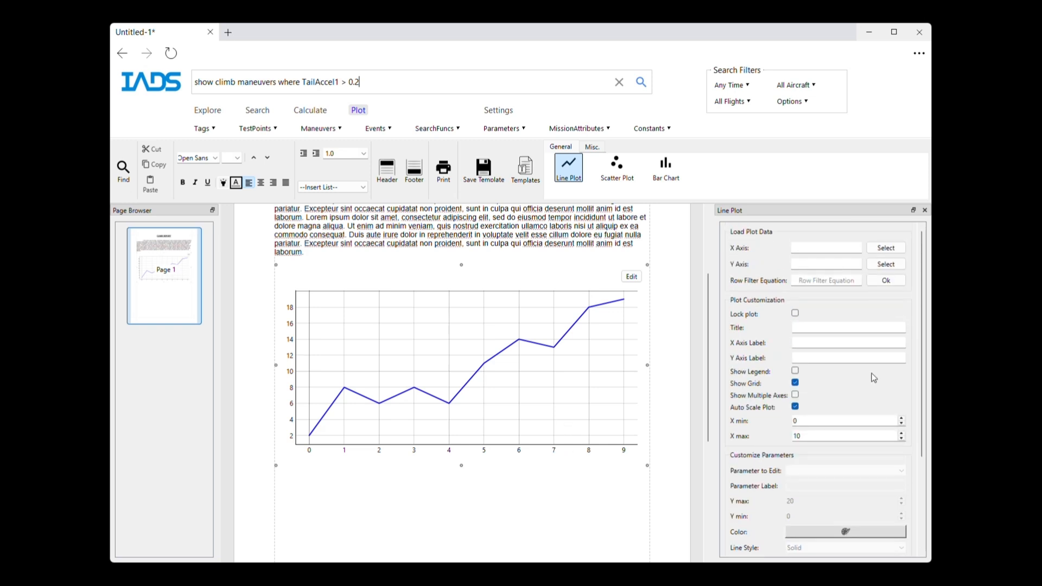
left_click(888, 265)
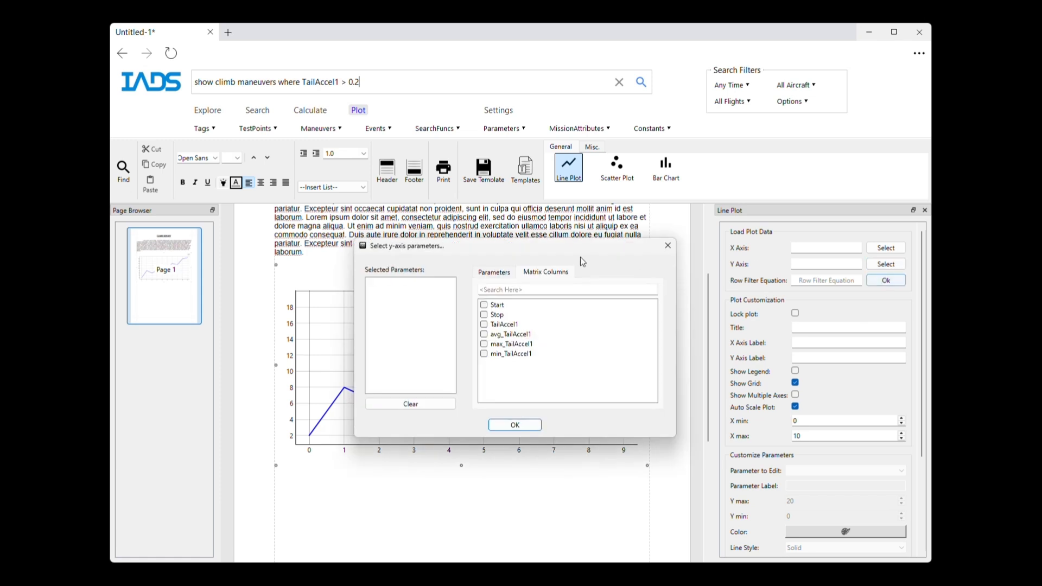
left_click_drag(581, 256, 541, 60)
left_click(476, 89)
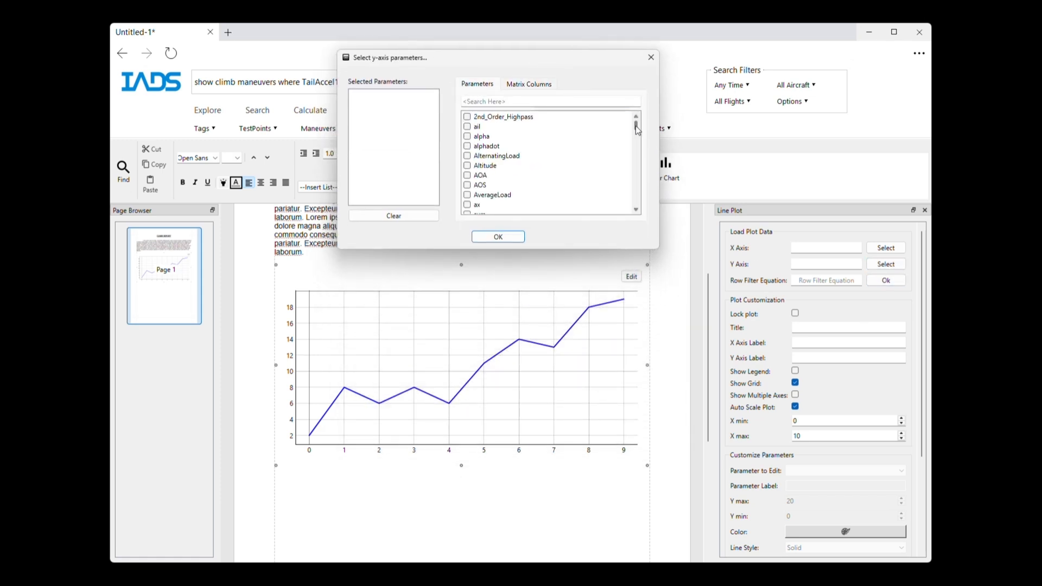
left_click_drag(637, 130, 638, 129)
left_click(550, 102)
type("a")
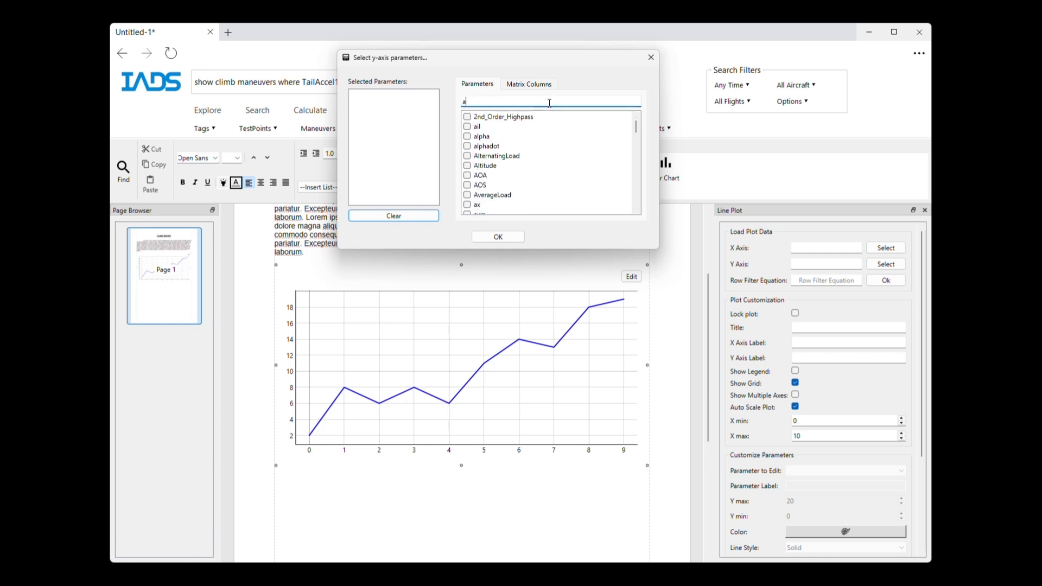
type("cce")
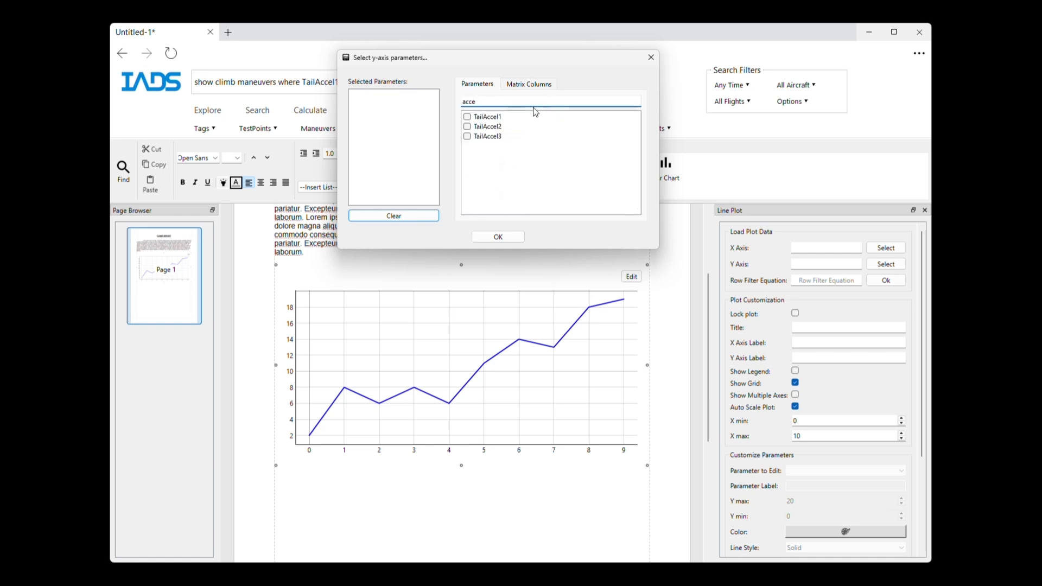
left_click(501, 117)
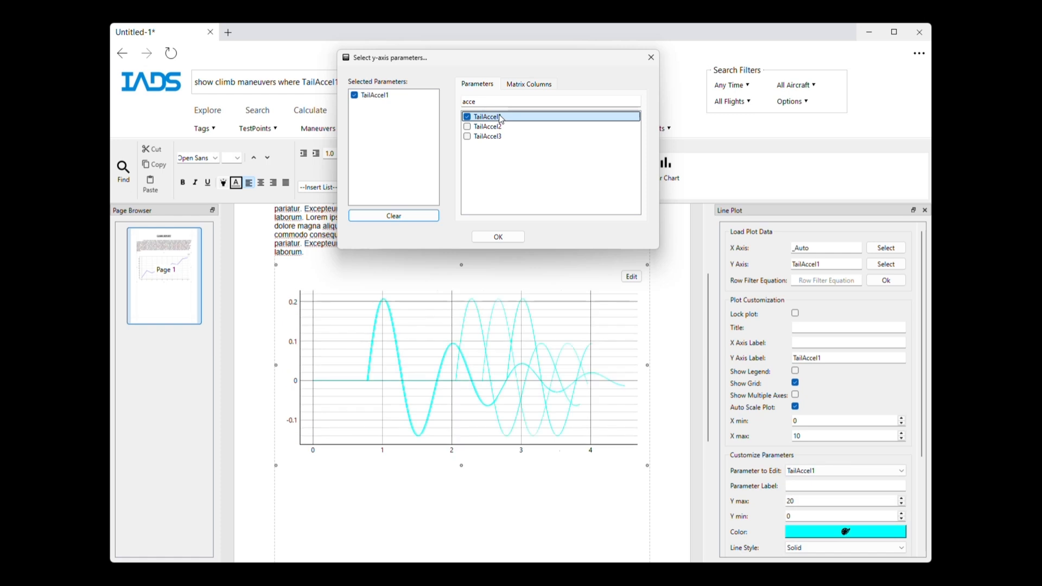
left_click(653, 62)
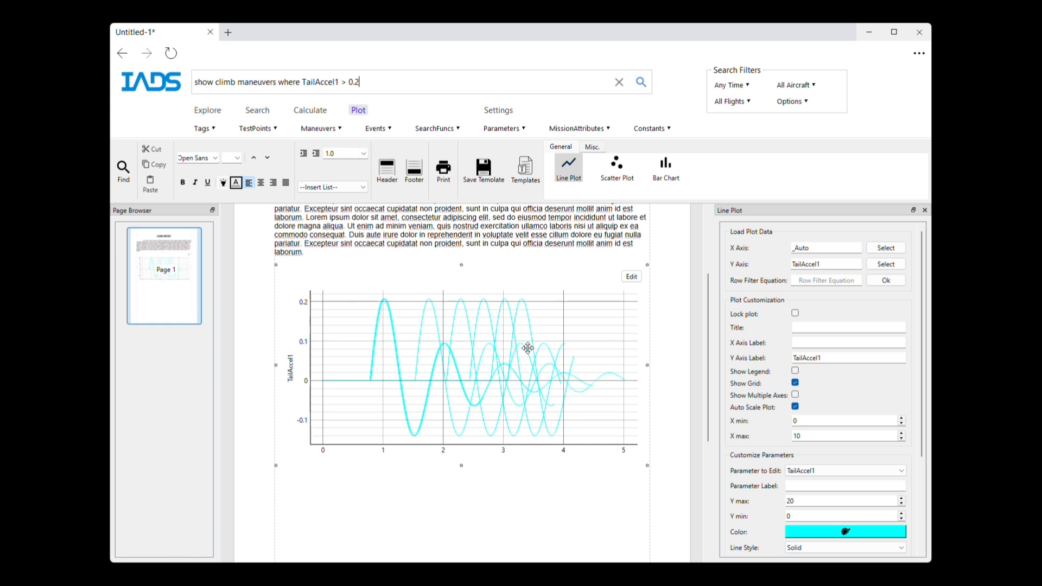
Review the TailAccel1 time histories in the calculated results table and return to the report page.
left_click(319, 113)
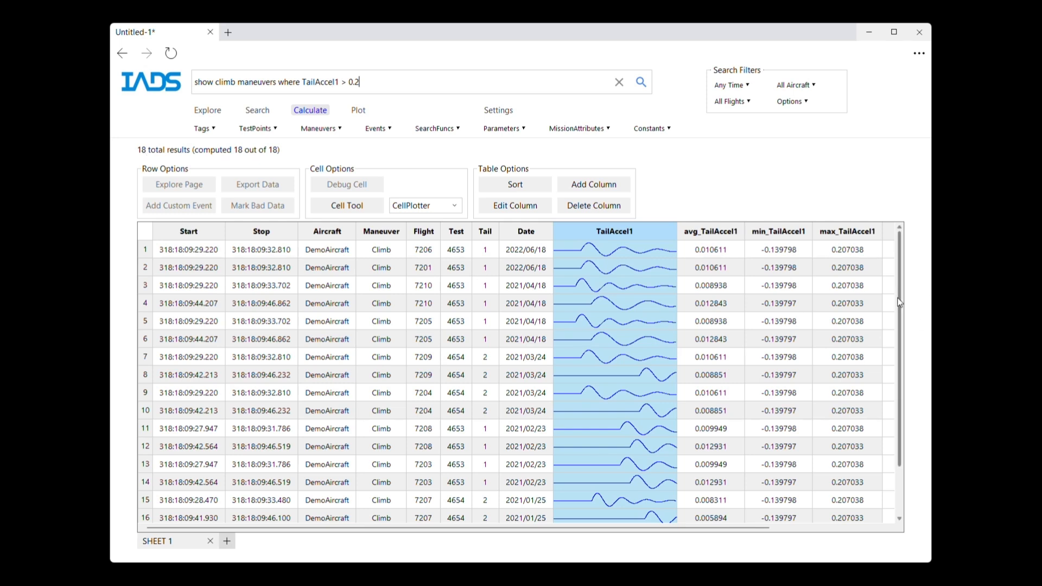
left_click(616, 253)
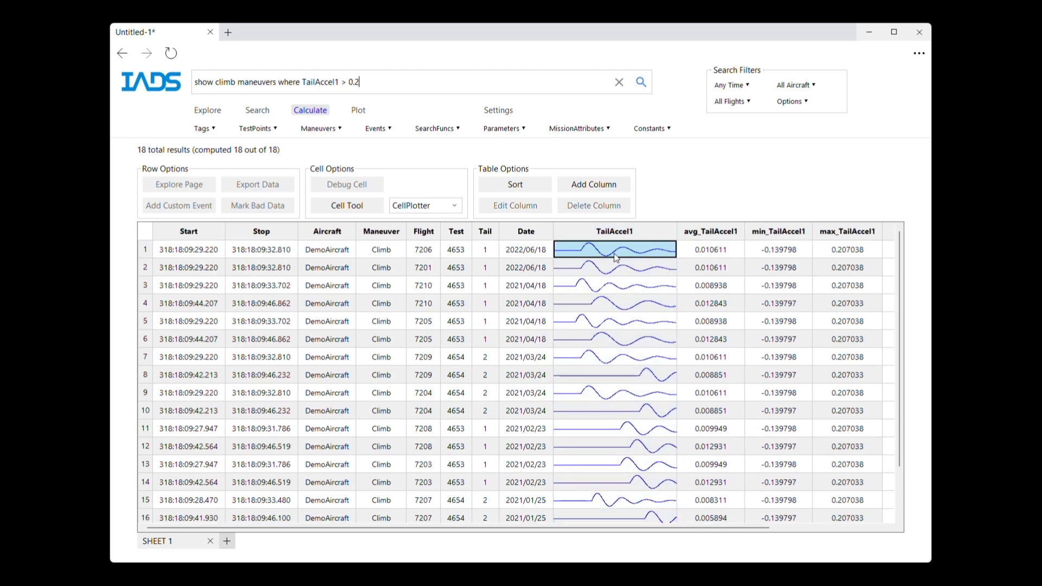
left_click(357, 110)
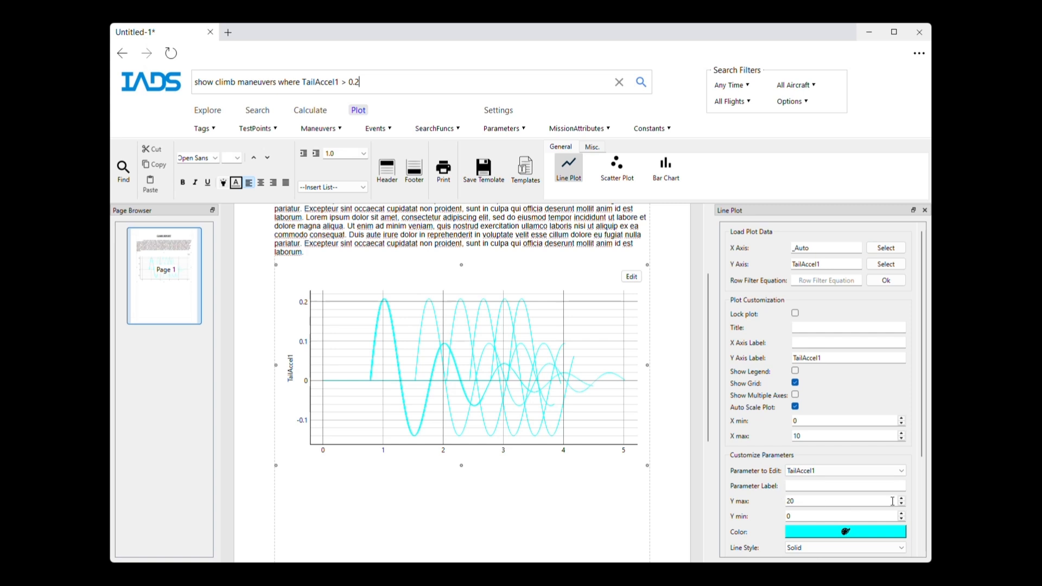
Show the line plot's legend and set the TailAccel1 line color to blue (#0000ff).
left_click(812, 326)
left_click(821, 343)
left_click(796, 371)
scroll(758, 441, "down", 3)
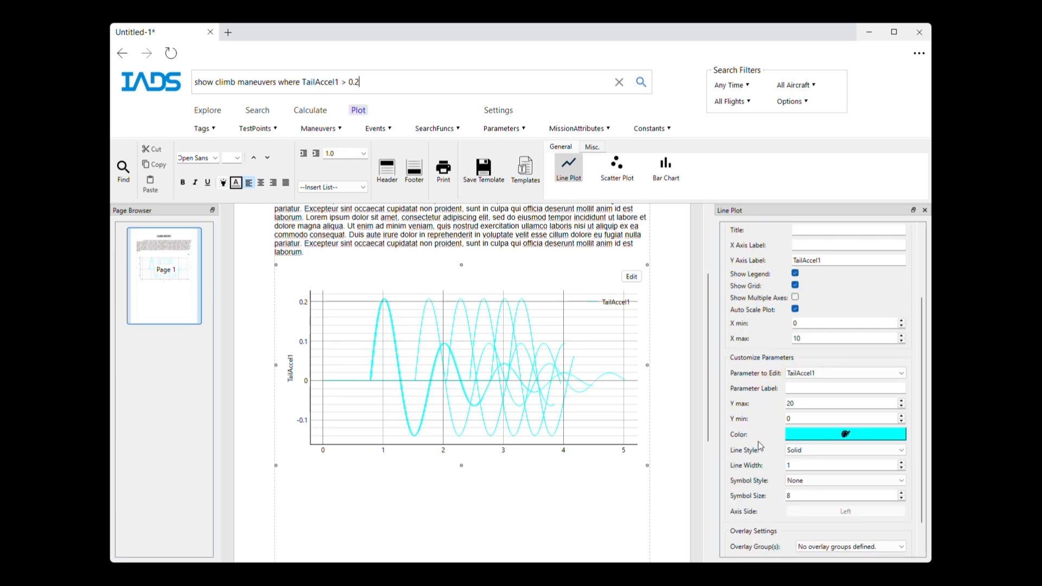
left_click(844, 434)
left_click(353, 233)
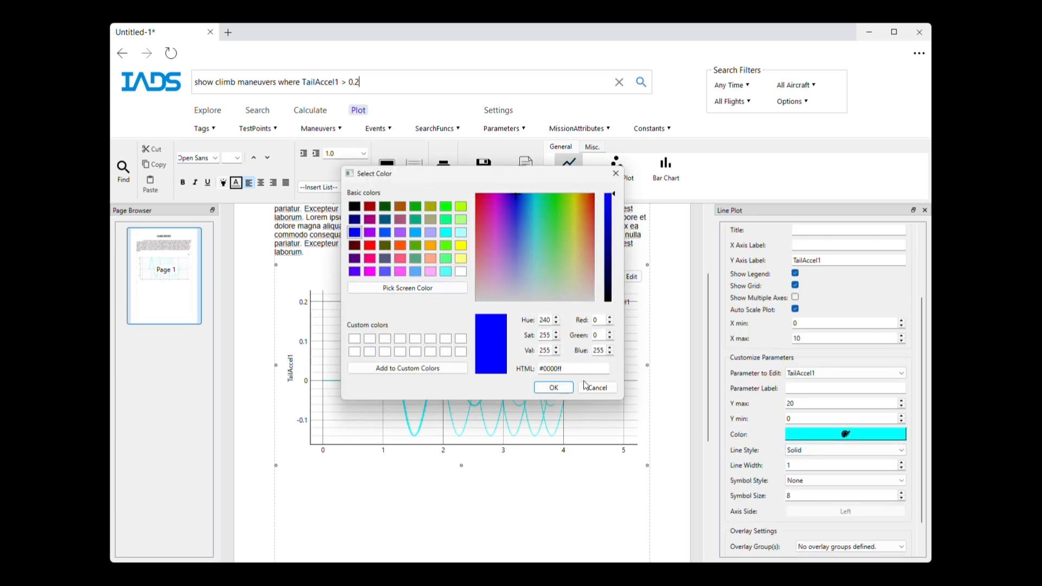
left_click(554, 387)
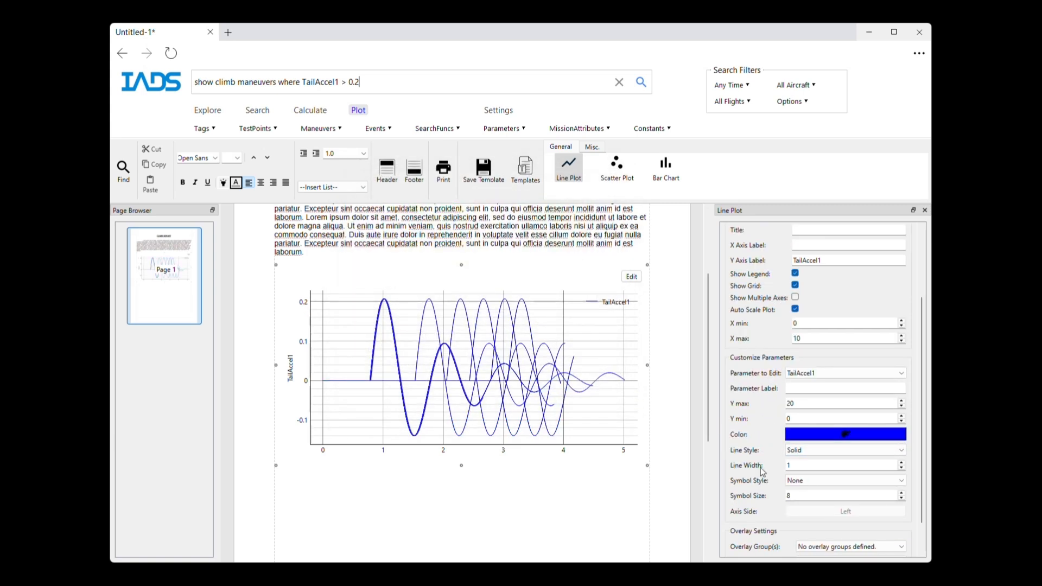
Set the line style of the TailAccel1 curve to Dashed.
left_click(795, 451)
left_click(798, 470)
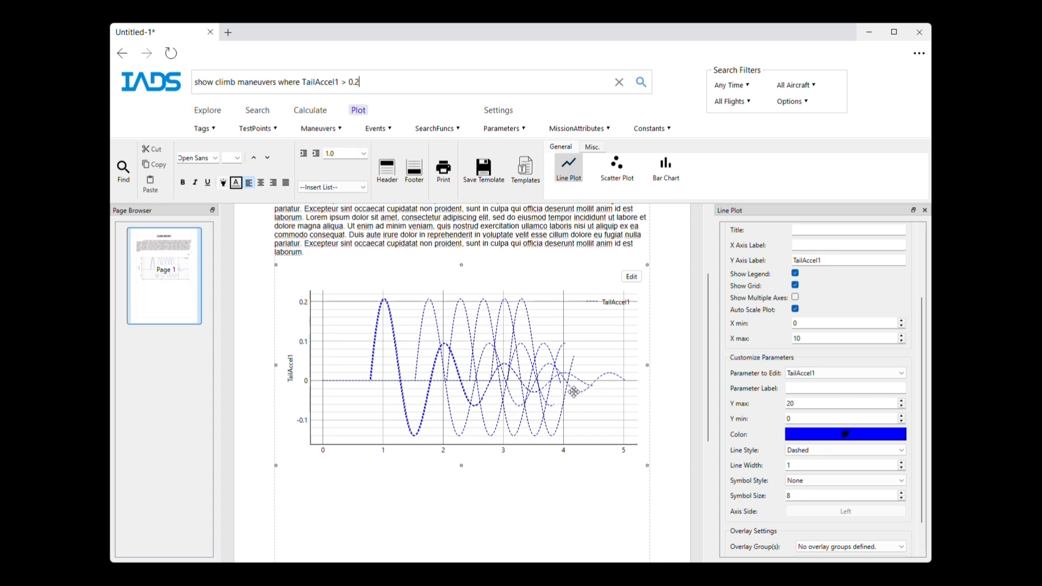
left_click(531, 374)
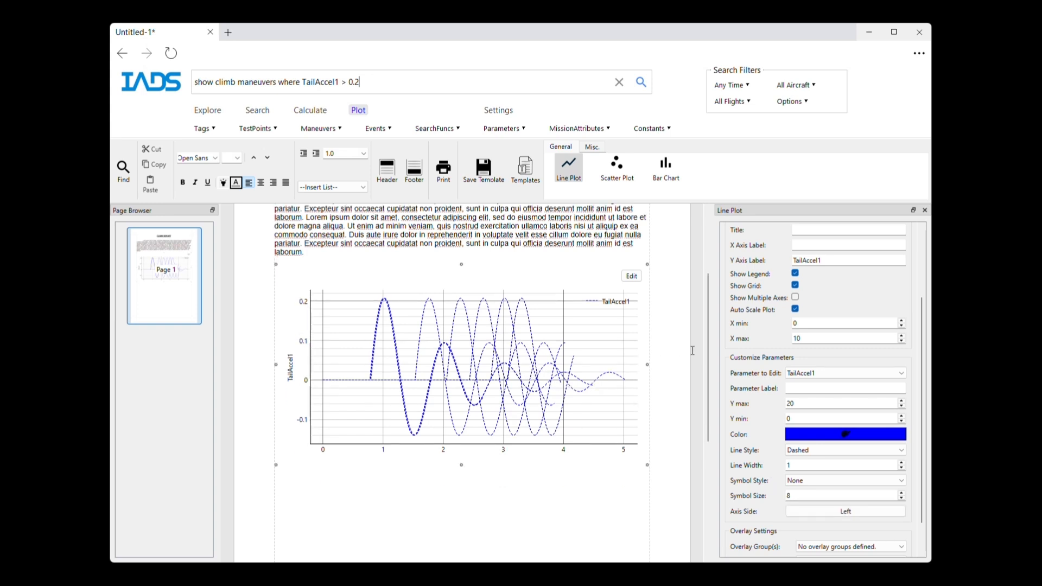
Insert a scatter plot below the line plot and enlarge it to fill the space down to the page margins.
scroll(692, 351, "down", 3)
left_click(616, 168)
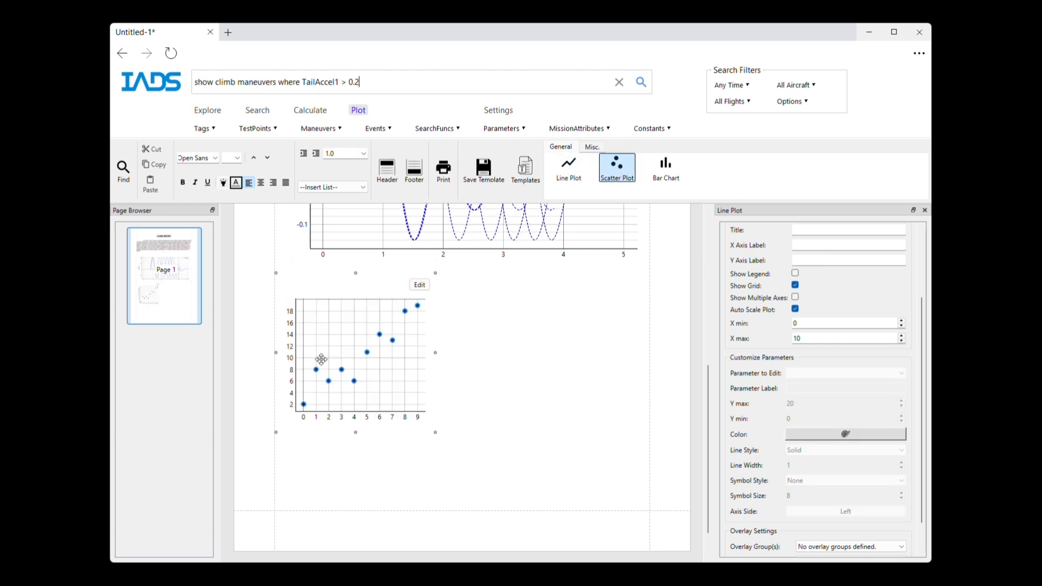
left_click_drag(435, 432, 652, 508)
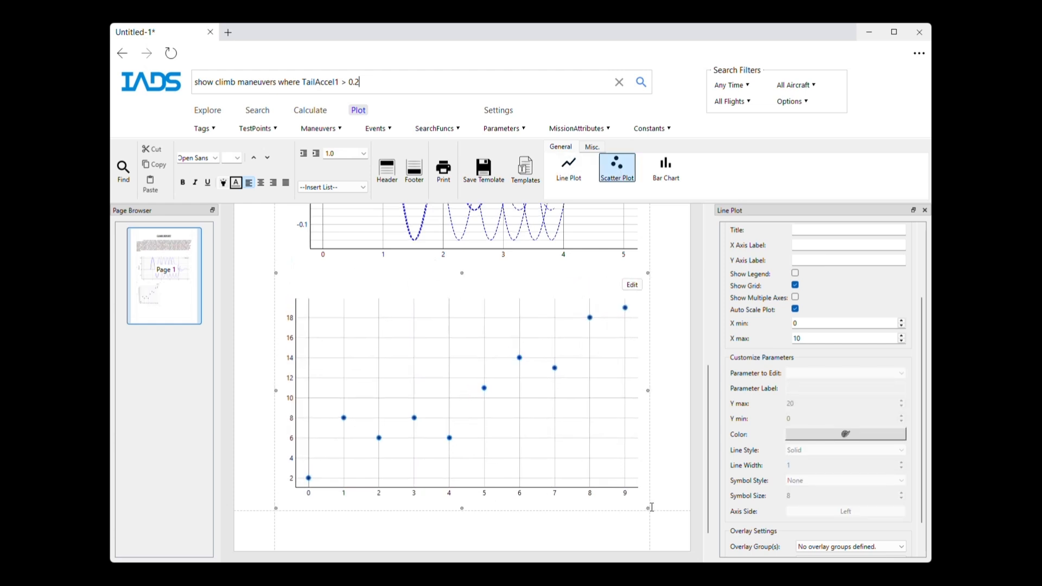
Check the avg, min and max TailAccel1 columns in the calculated results and look over both plots on the report page.
left_click(311, 112)
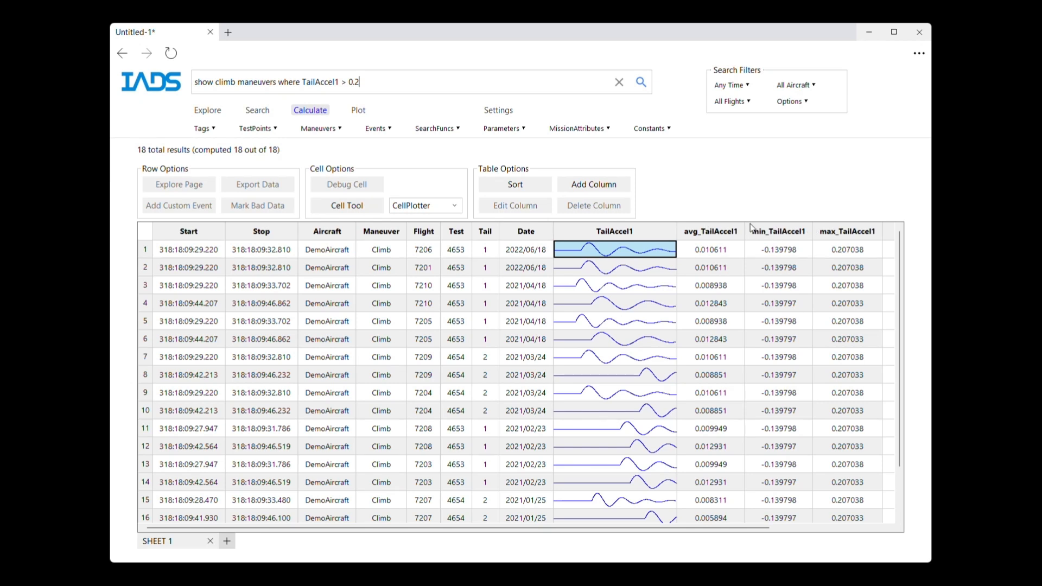
left_click(358, 111)
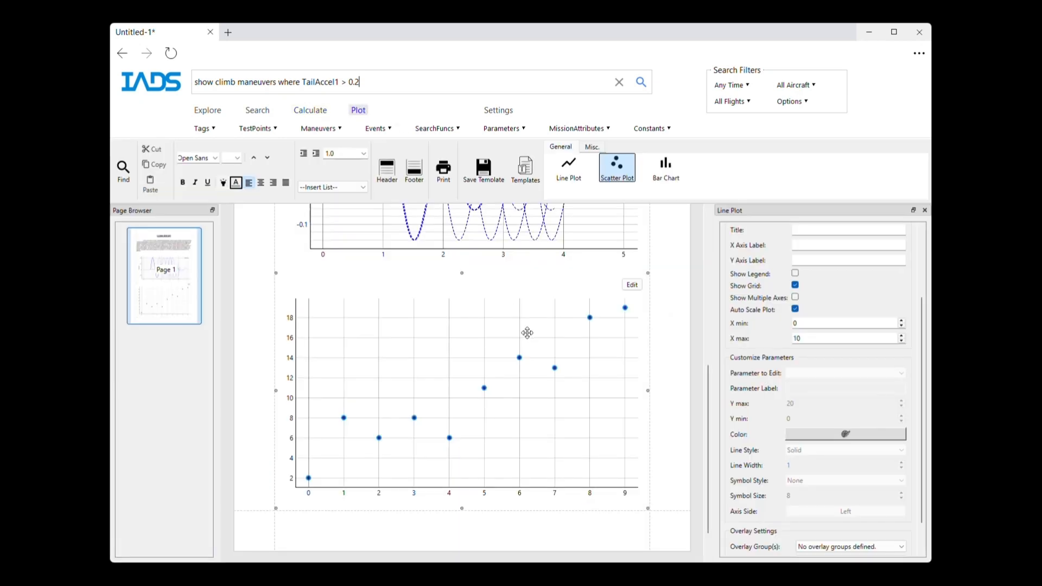
scroll(610, 355, "up", 3)
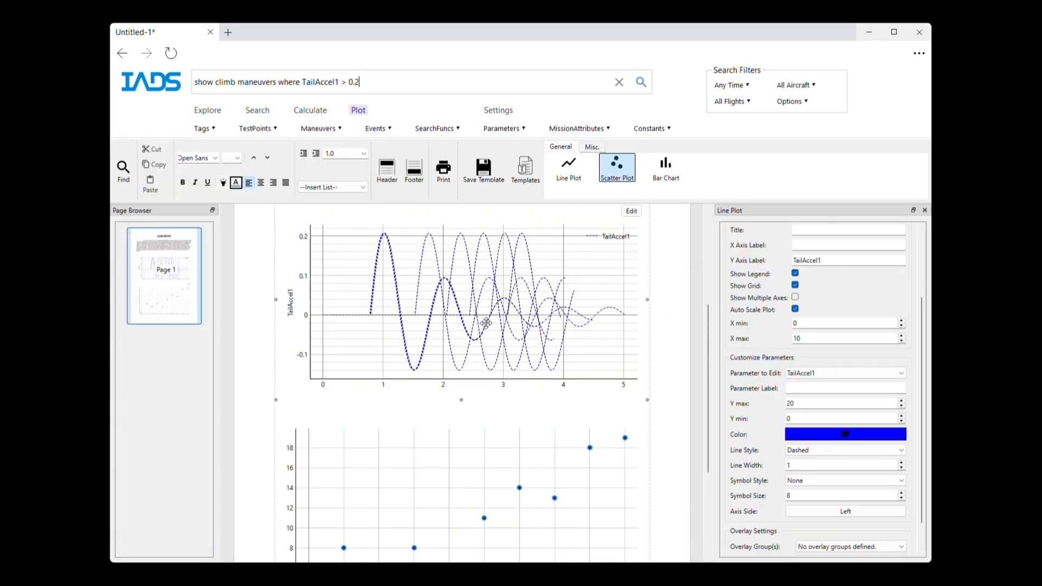
scroll(607, 384, "down", 3)
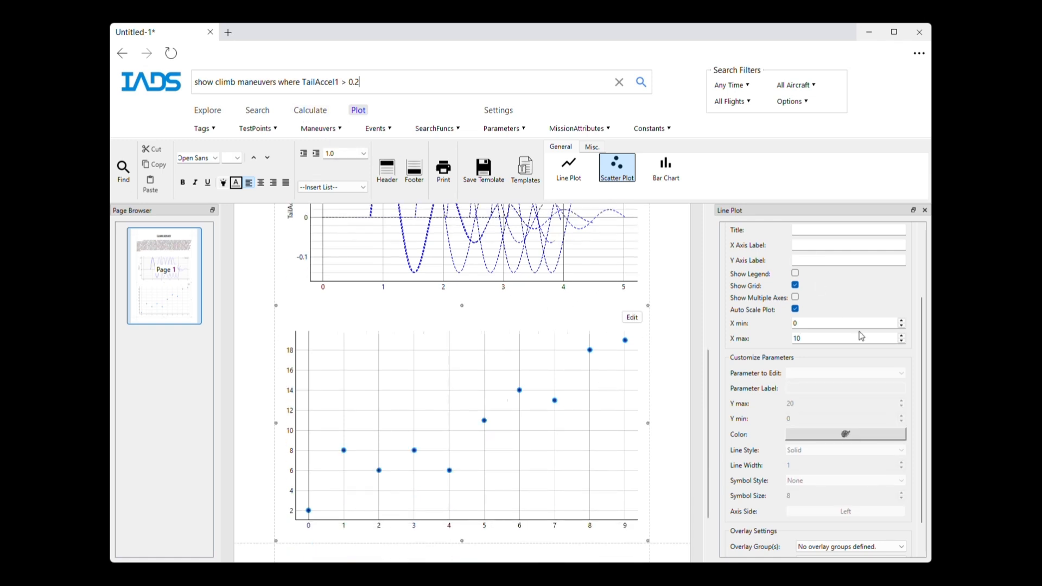
Set the scatter plot's x axis to the avg_TailAccel1 matrix column.
scroll(861, 336, "up", 4)
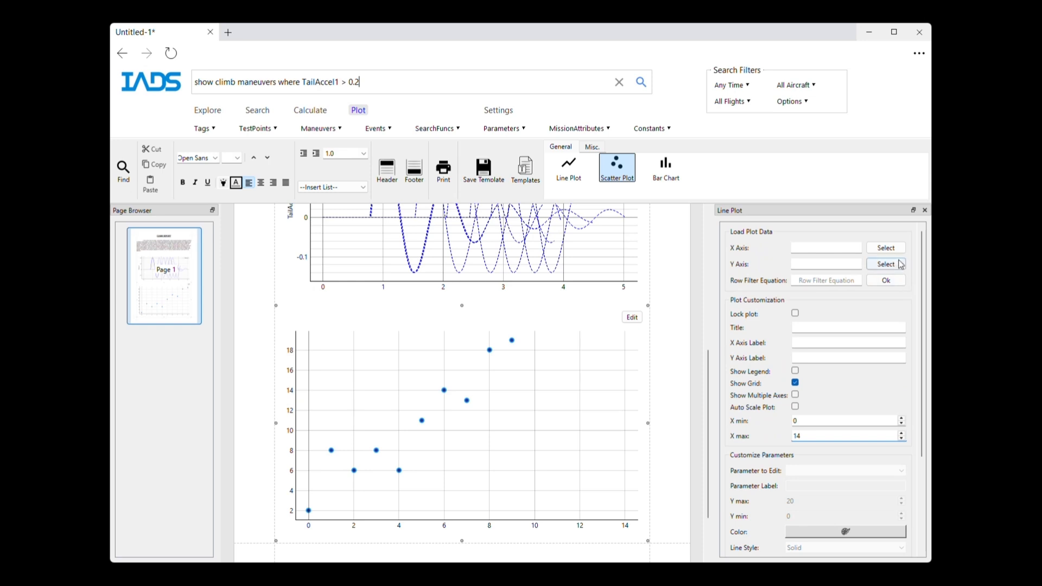
left_click(886, 247)
left_click_drag(597, 249, 578, 99)
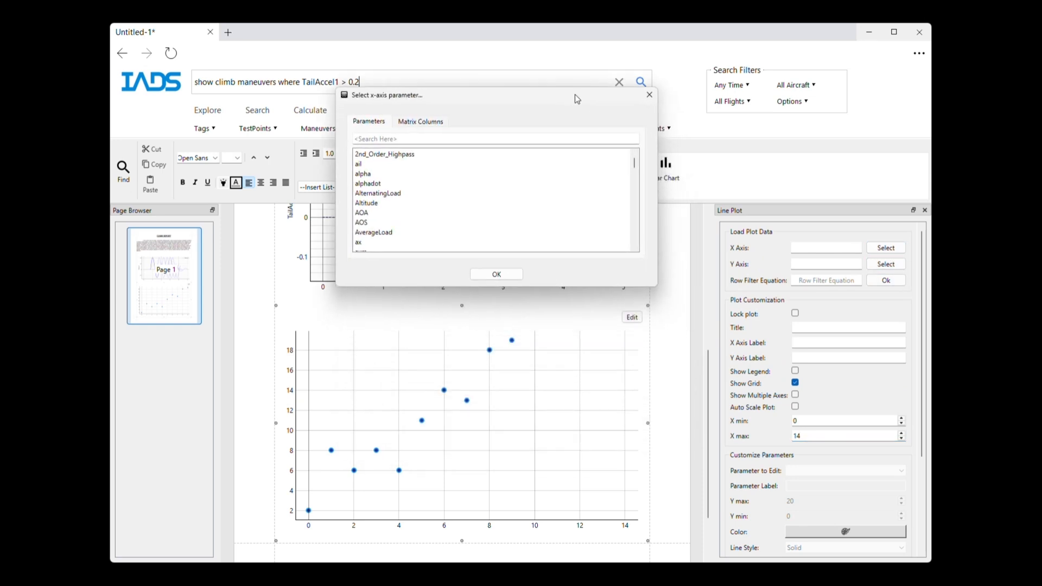
left_click(414, 124)
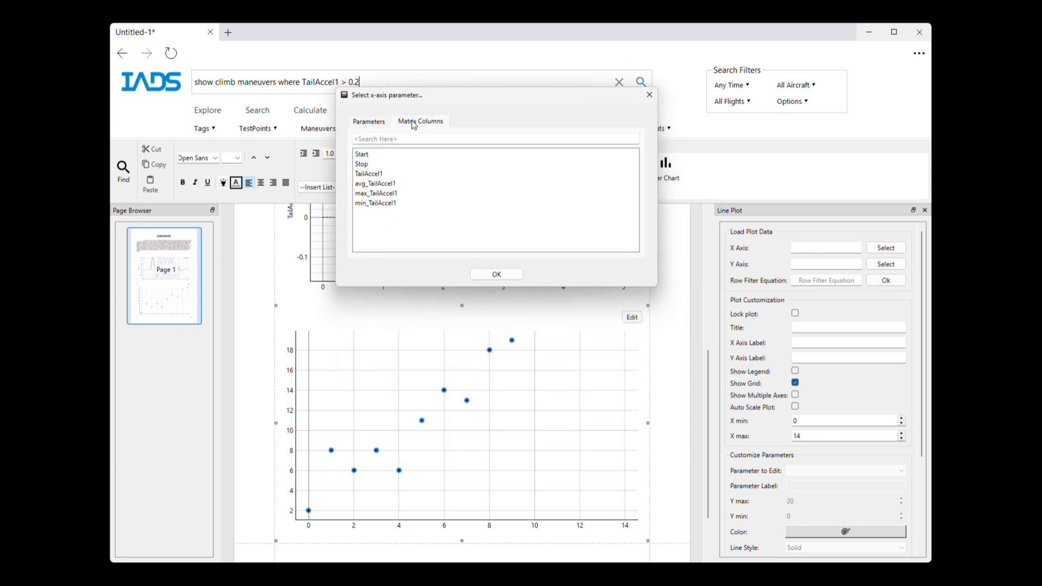
left_click(375, 184)
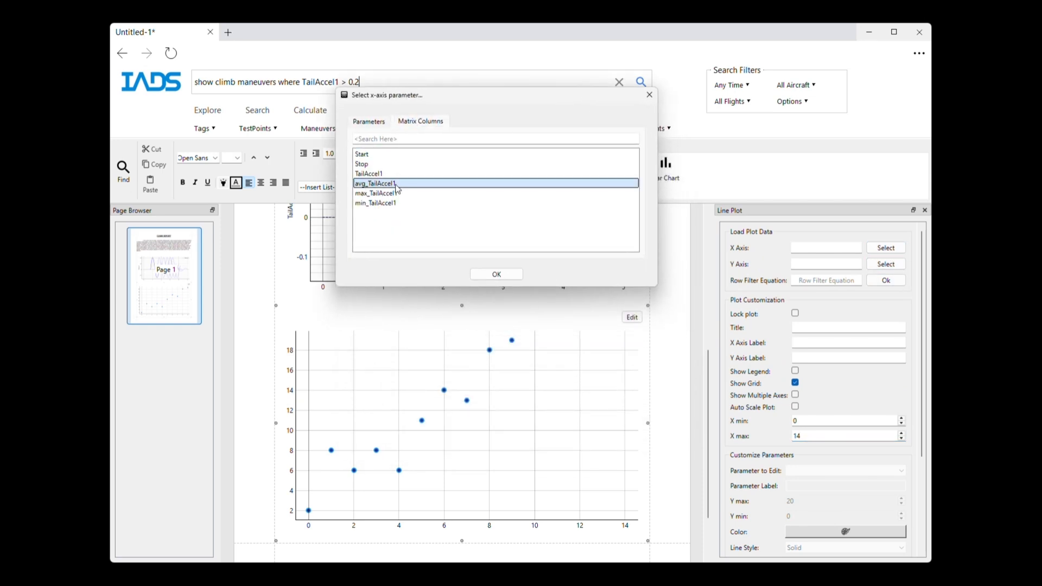
left_click(497, 274)
Set the scatter plot's y axis to the max_TailAccel1 matrix column and turn on Auto Scale Plot.
left_click(886, 264)
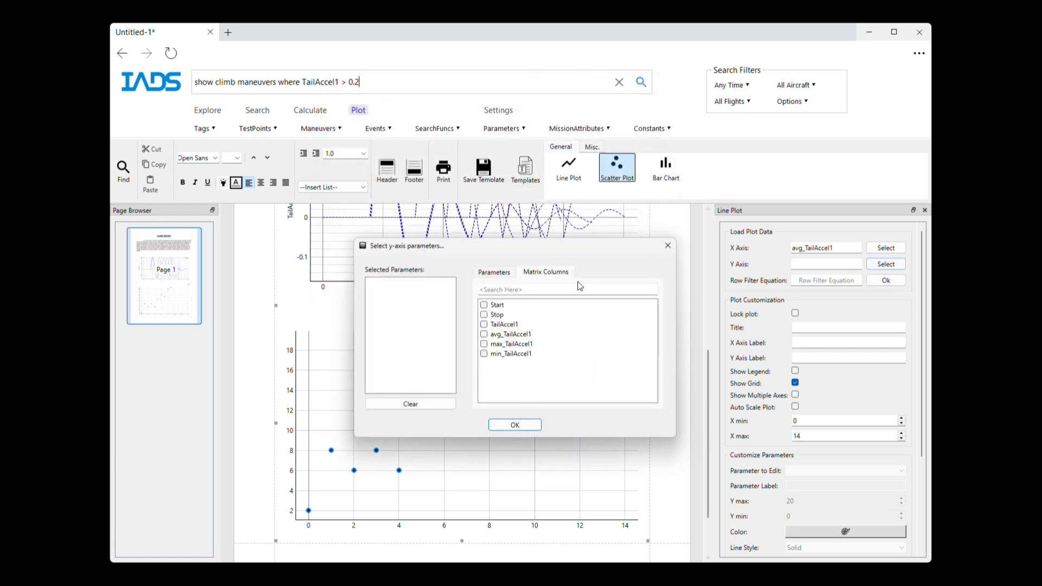
left_click_drag(507, 245, 482, 99)
left_click(484, 193)
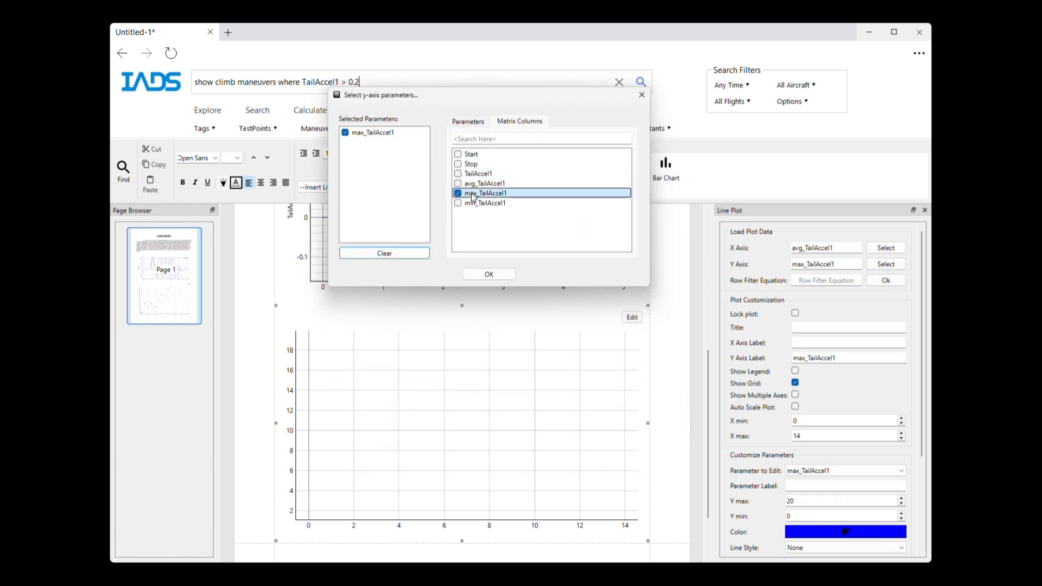
left_click(490, 277)
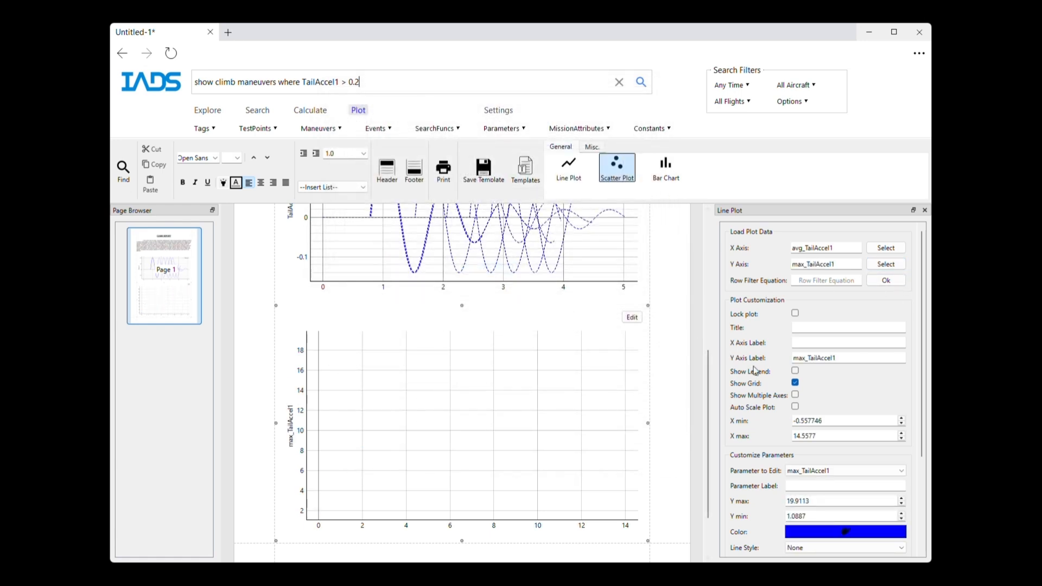
left_click(796, 407)
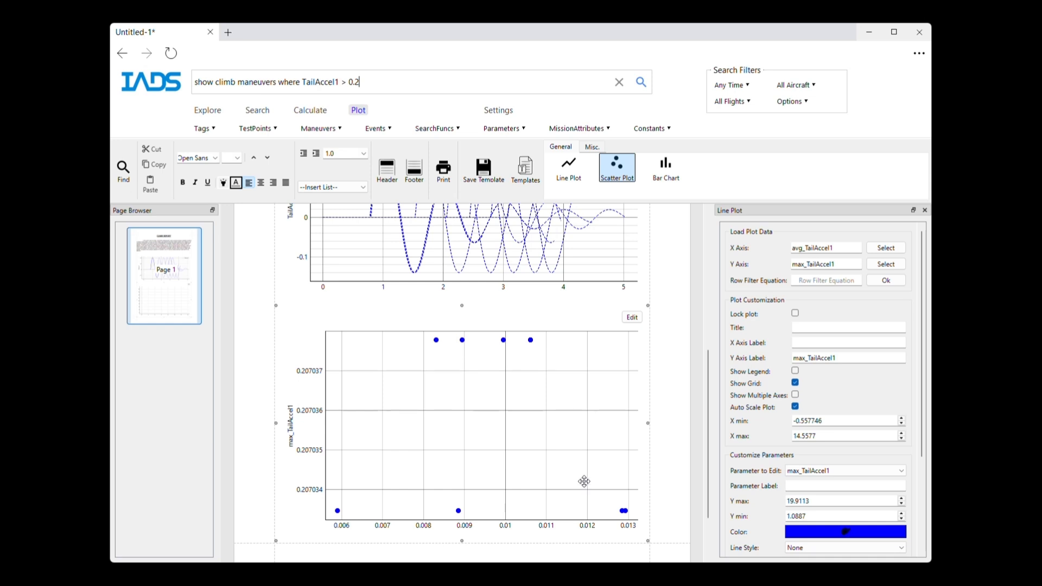
Examine the average and maximum TailAccel1 values of the first two rows in the calculated results, ending back at the report.
left_click(310, 110)
left_click_drag(722, 251, 771, 250)
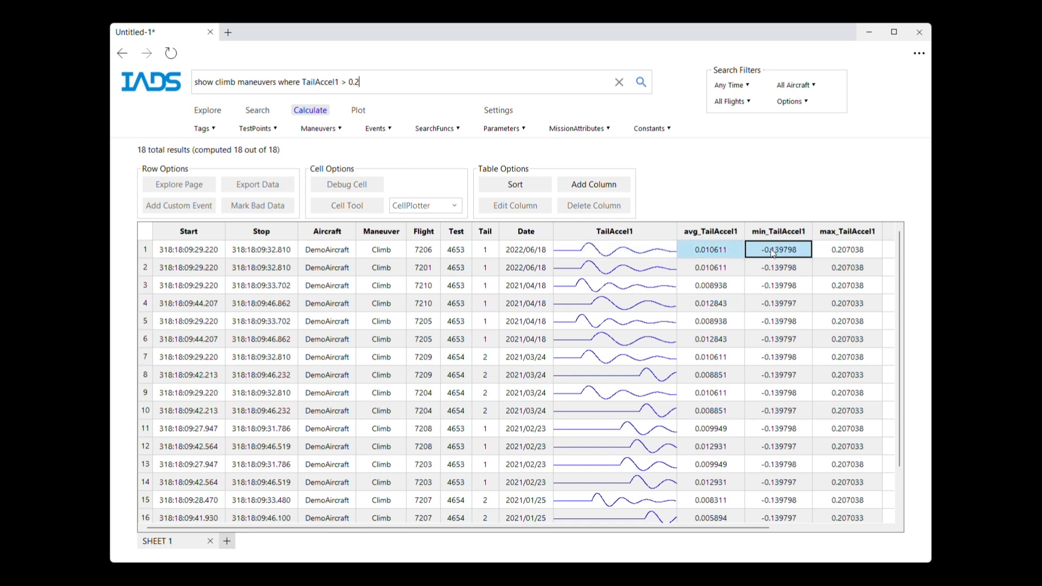
left_click(725, 251)
left_click(830, 251, "ctrl")
left_click(737, 268)
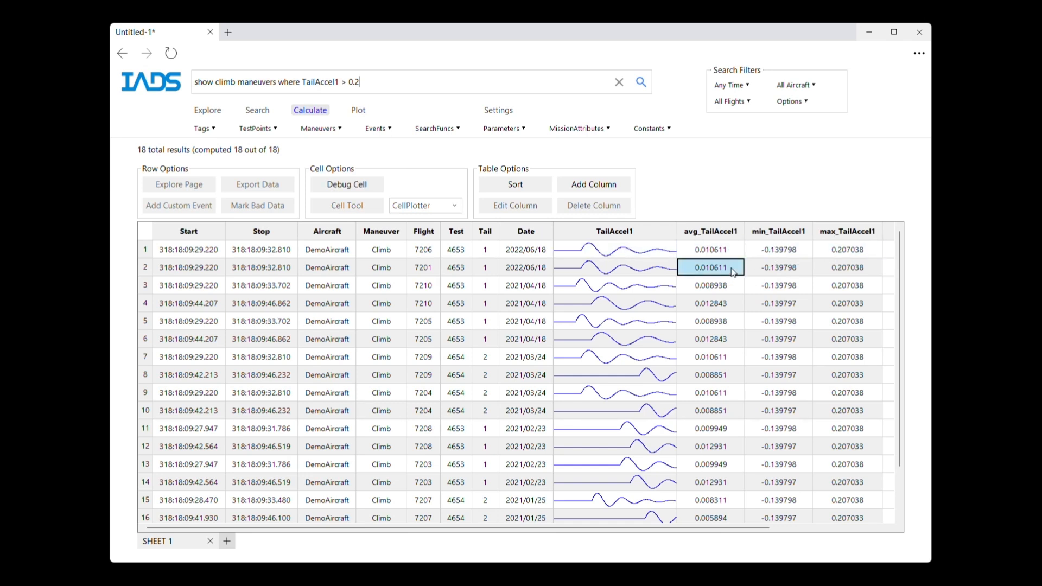
left_click(838, 270, "ctrl")
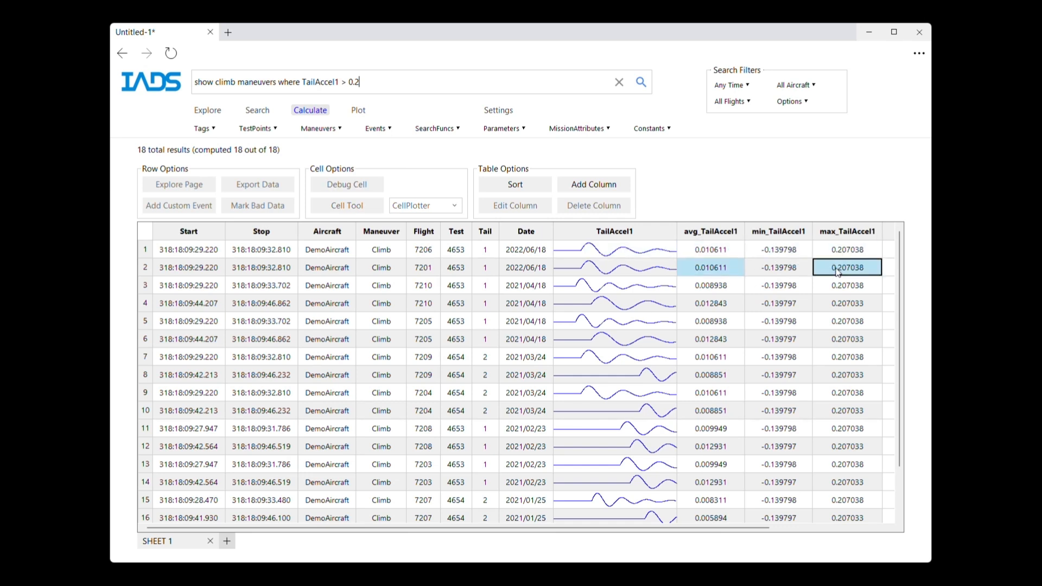
left_click(359, 110)
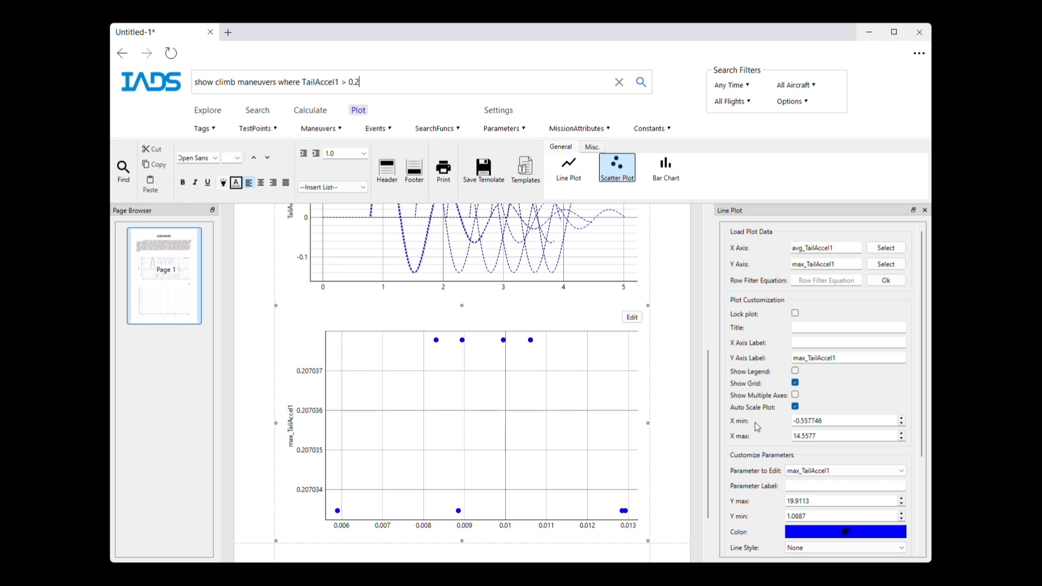
Add a second page to the report and open it, switching between page 1 and page 2.
scroll(682, 436, "down", 1)
scroll(682, 436, "up", 5)
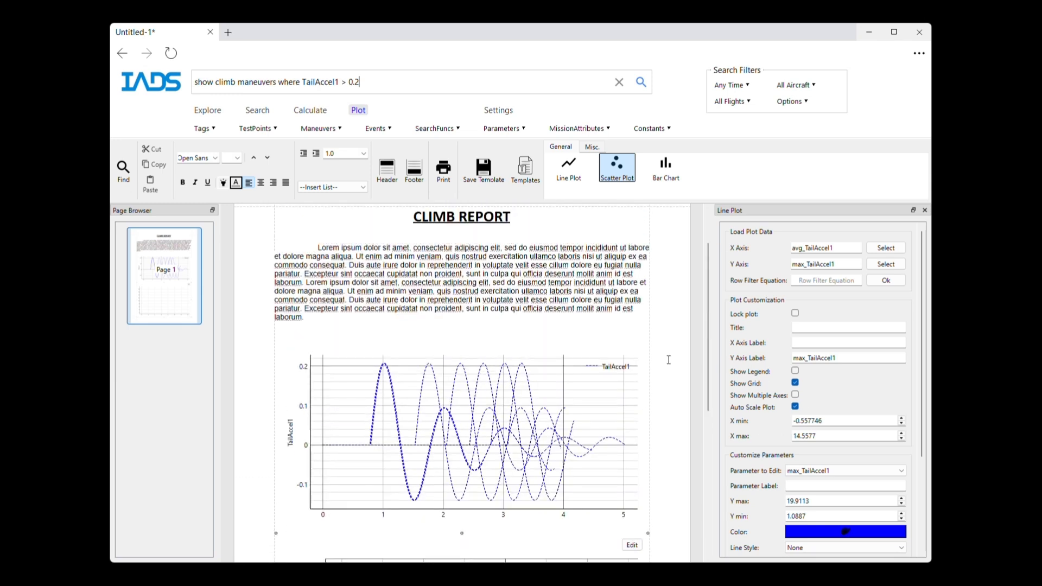
left_click(670, 325)
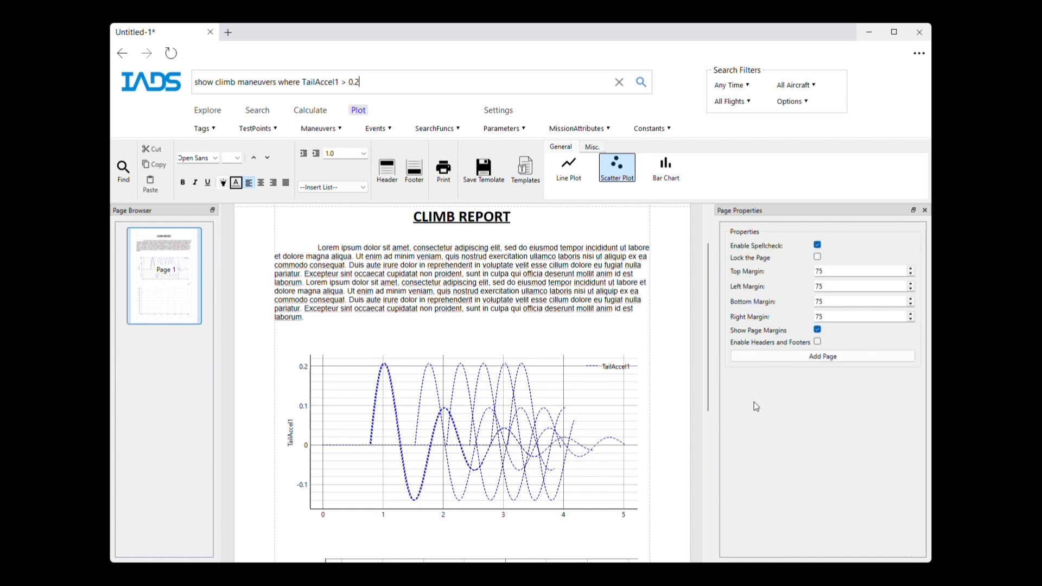
left_click(826, 358)
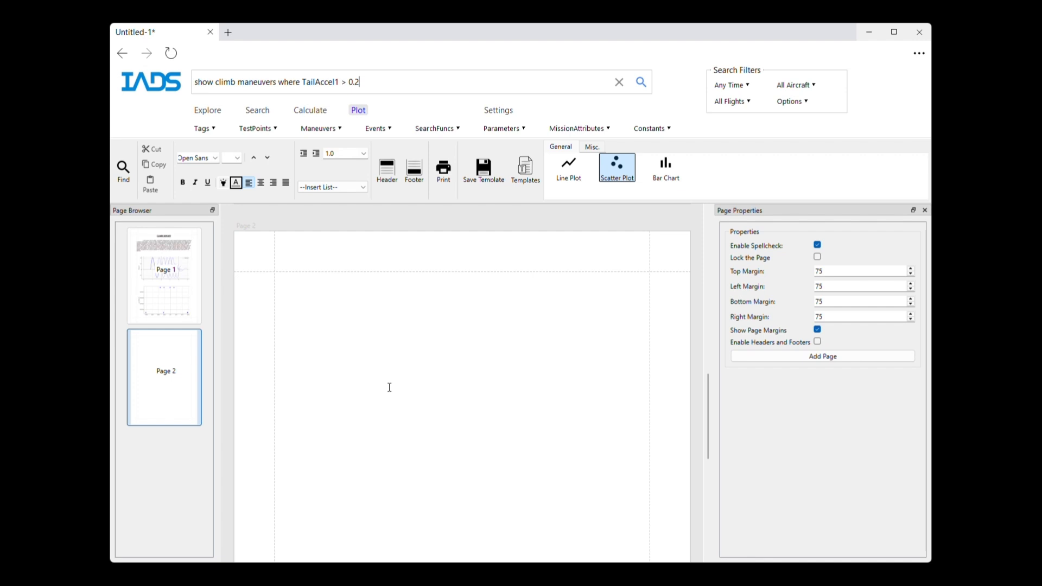
left_click(162, 280)
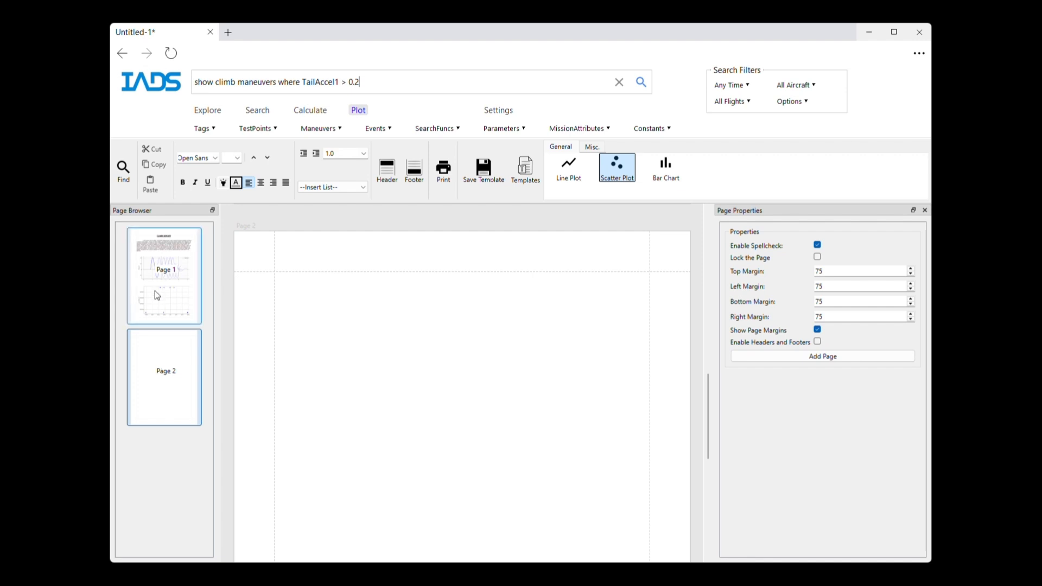
left_click(160, 363)
left_click(174, 271)
left_click(168, 380)
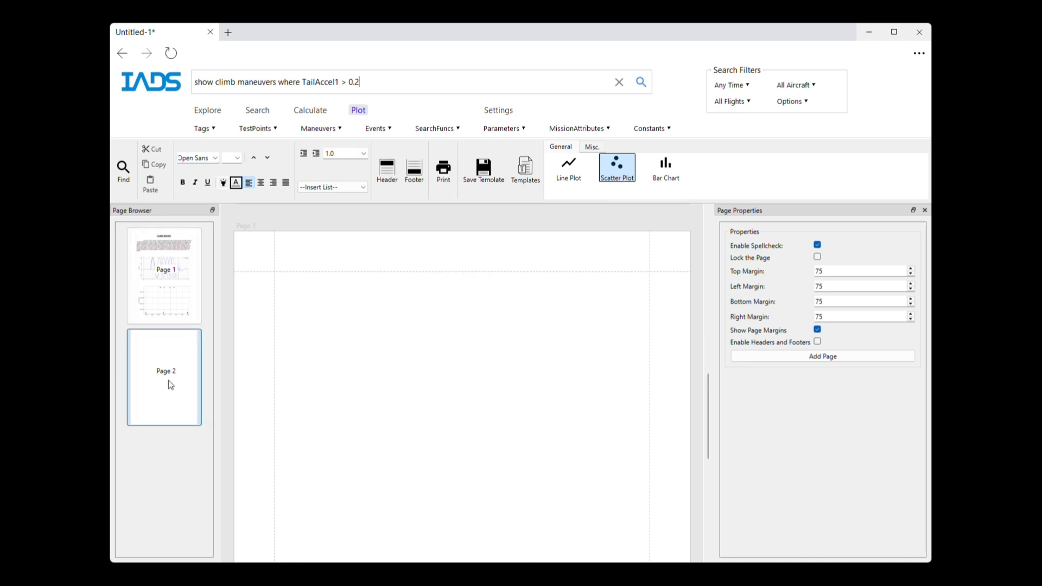
Insert a bar chart of avg_TailAccel1 at the start of page 2, enlarged to span the width between the margins.
left_click_drag(666, 168, 333, 313)
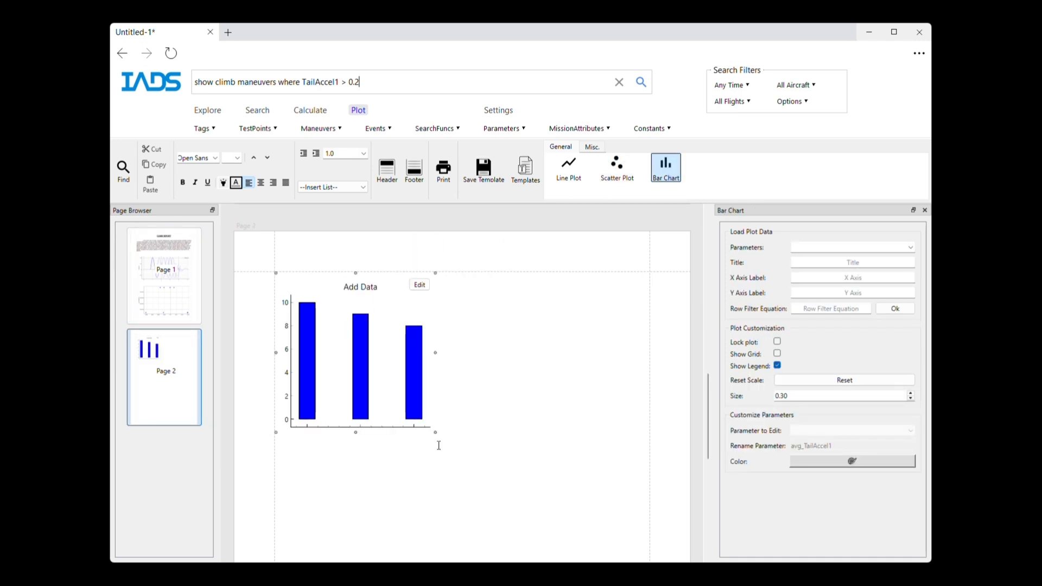
left_click_drag(435, 432, 648, 487)
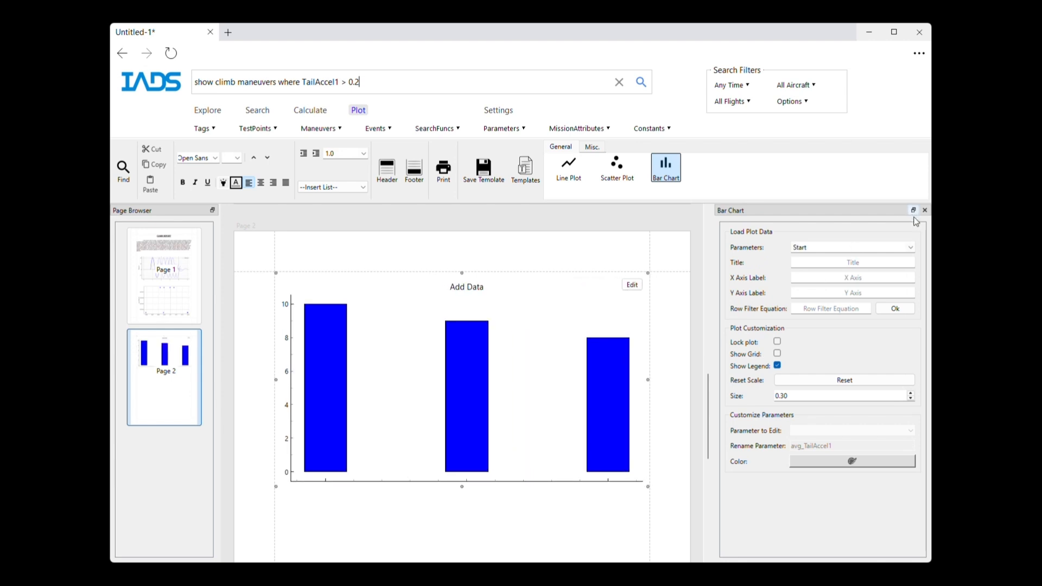
left_click(910, 247)
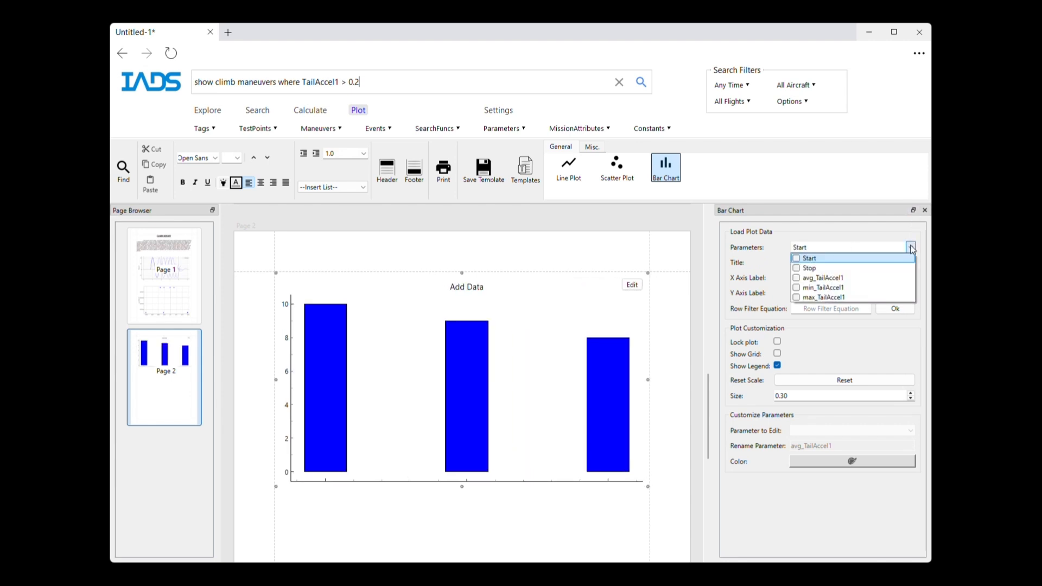
left_click(852, 279)
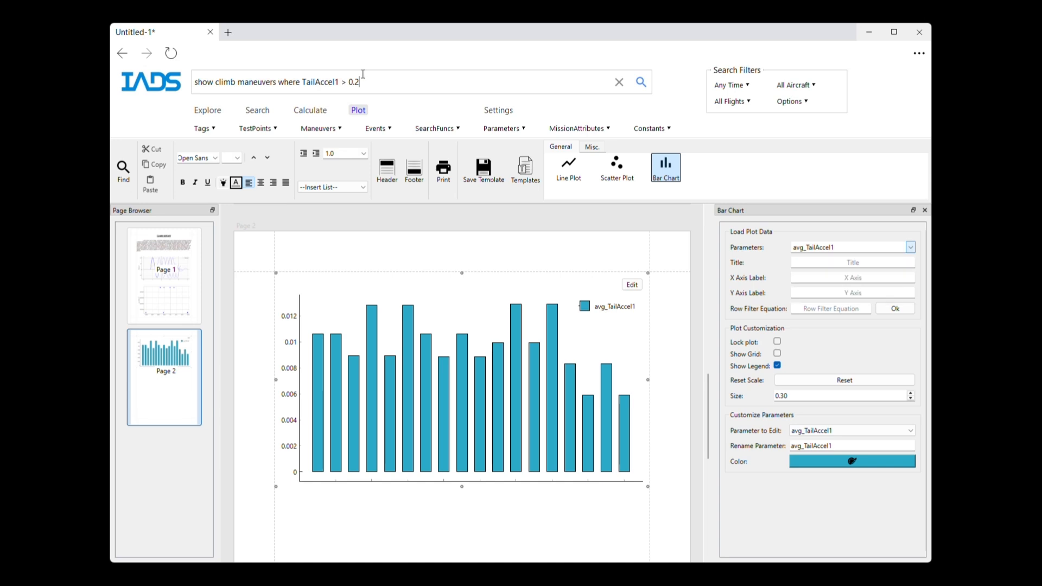
Add min_TailAccel1 and max_TailAccel1 to the bar chart's parameters.
left_click(202, 73)
left_click(249, 56)
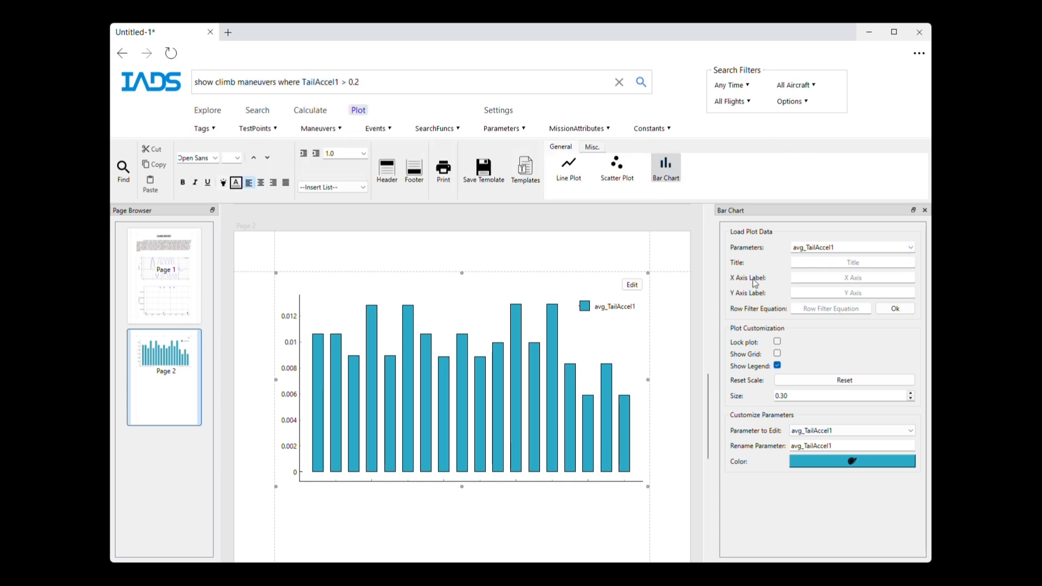
left_click(898, 248)
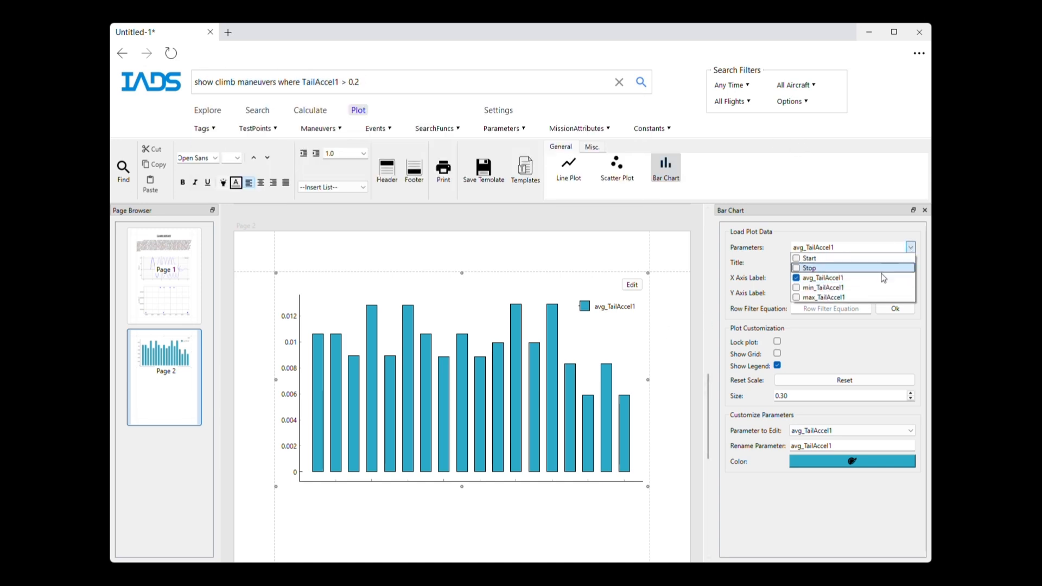
left_click(822, 287)
left_click(827, 299)
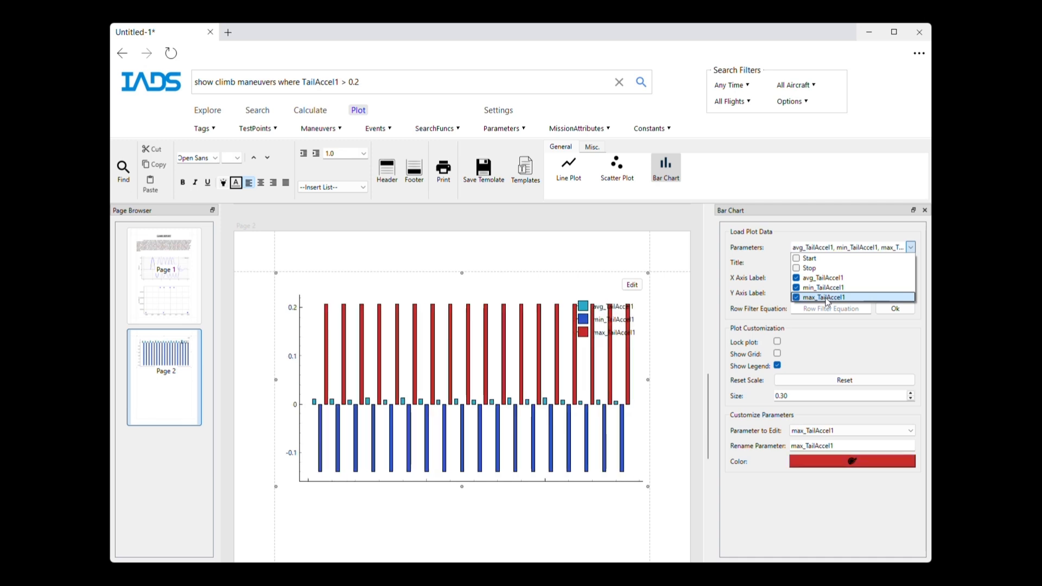
left_click(561, 424)
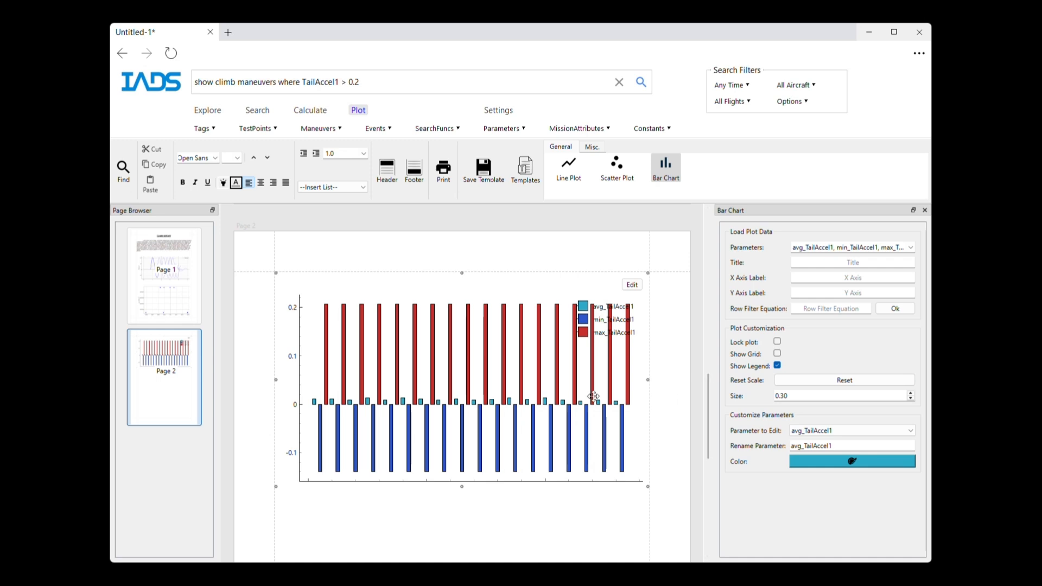
Insert a table below the bar chart on page 2 and widen it to almost the full width between the margins.
left_click(595, 147)
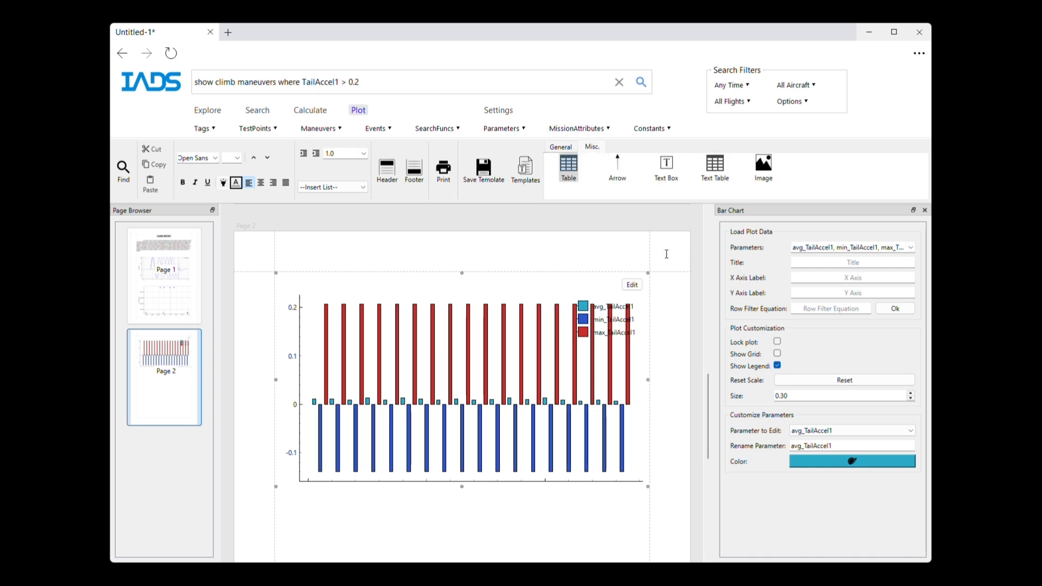
left_click_drag(709, 407, 708, 458)
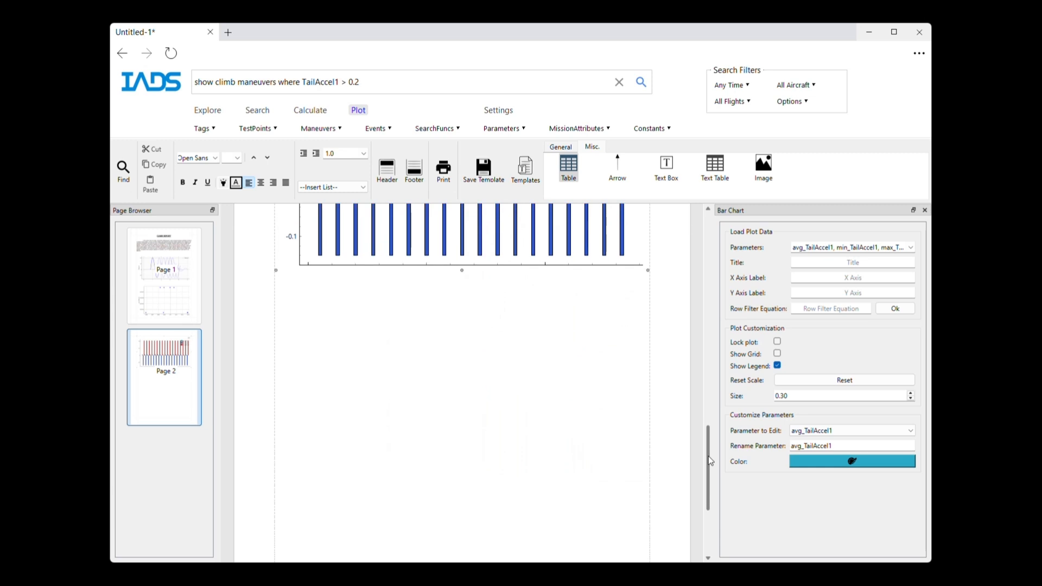
left_click_drag(568, 167, 353, 393)
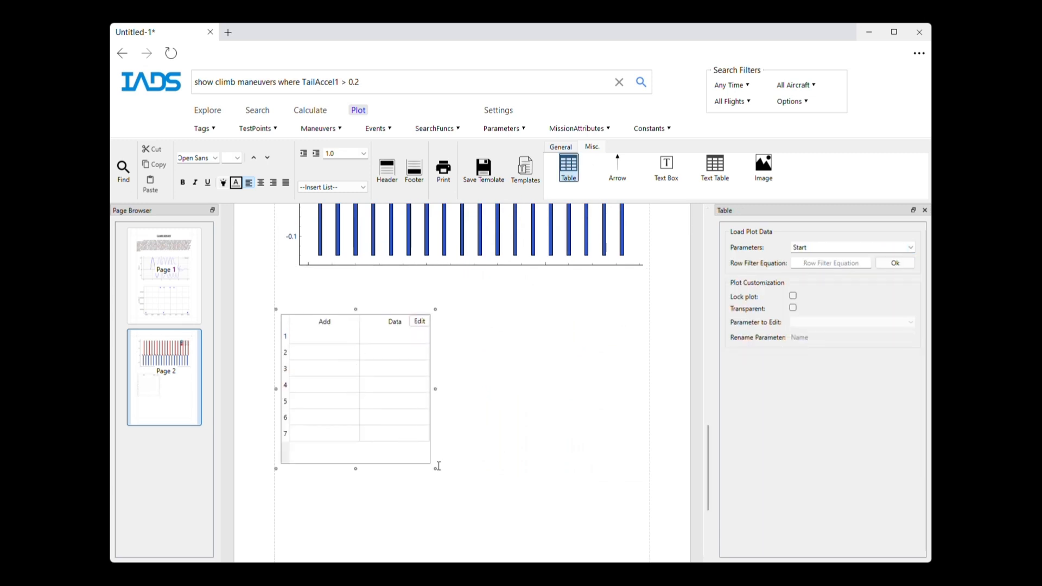
left_click_drag(434, 470, 642, 474)
Load the avg_TailAccel1, min_TailAccel1 and max_TailAccel1 parameters into the table.
left_click(911, 248)
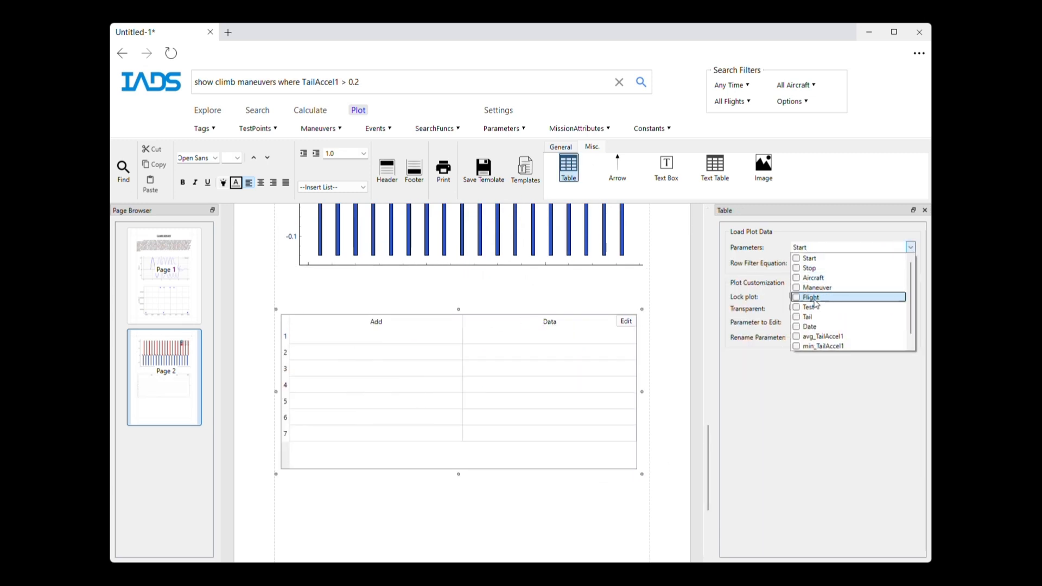
left_click(806, 337)
left_click(822, 346)
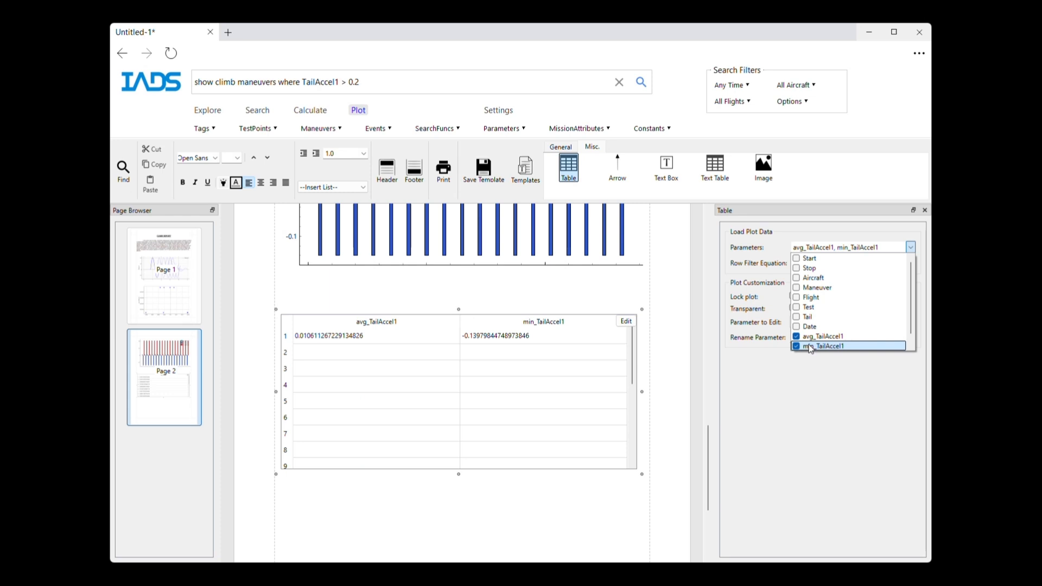
scroll(845, 325, "down", 1)
left_click(824, 346)
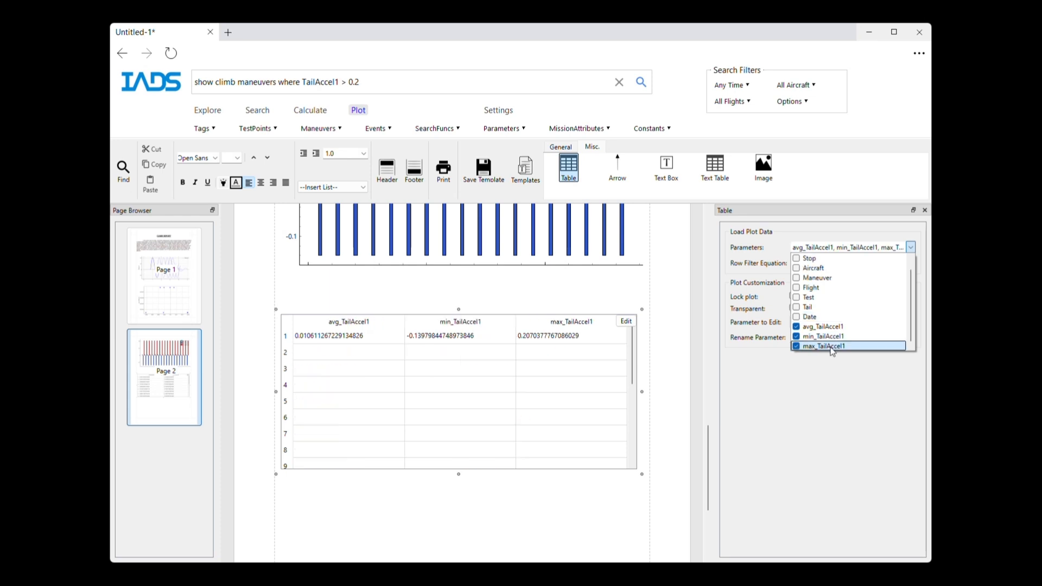
left_click(662, 322)
Look over the bar chart and table on page 2 and the text and plots on page 1.
scroll(662, 321, "up", 3)
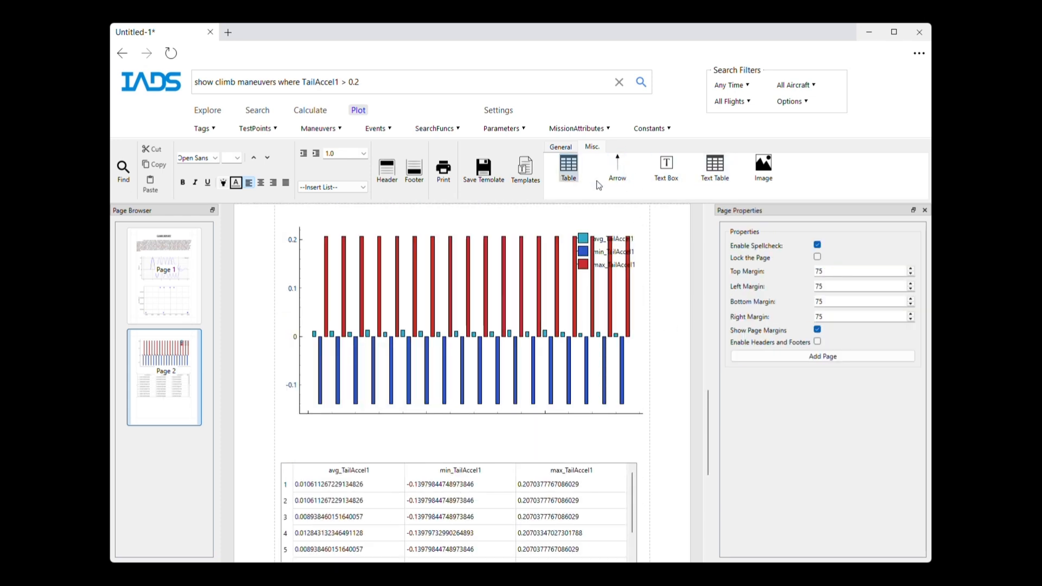
scroll(707, 432, "down", 3)
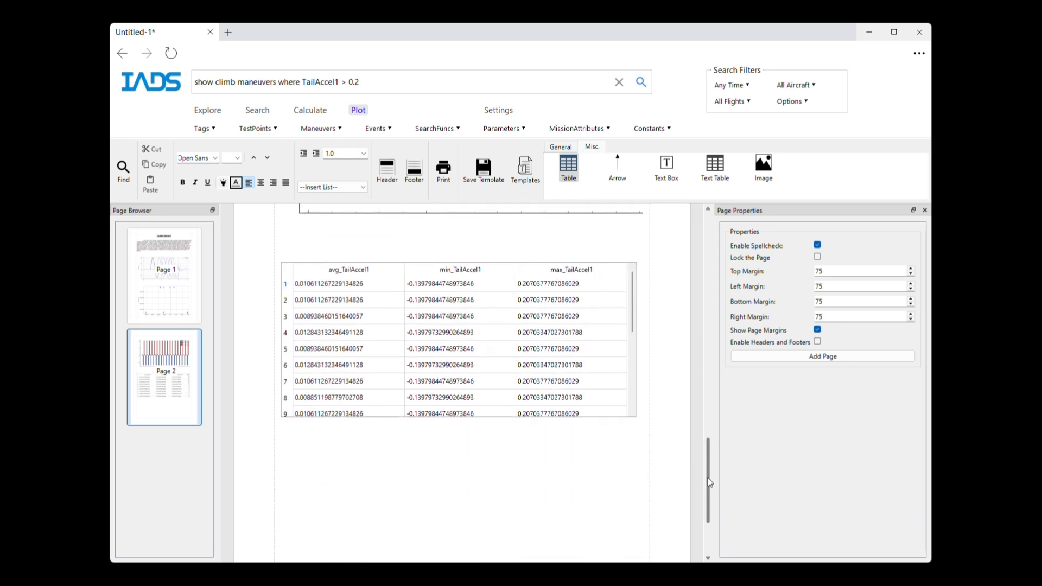
scroll(707, 422, "up", 3)
scroll(707, 422, "up", 10)
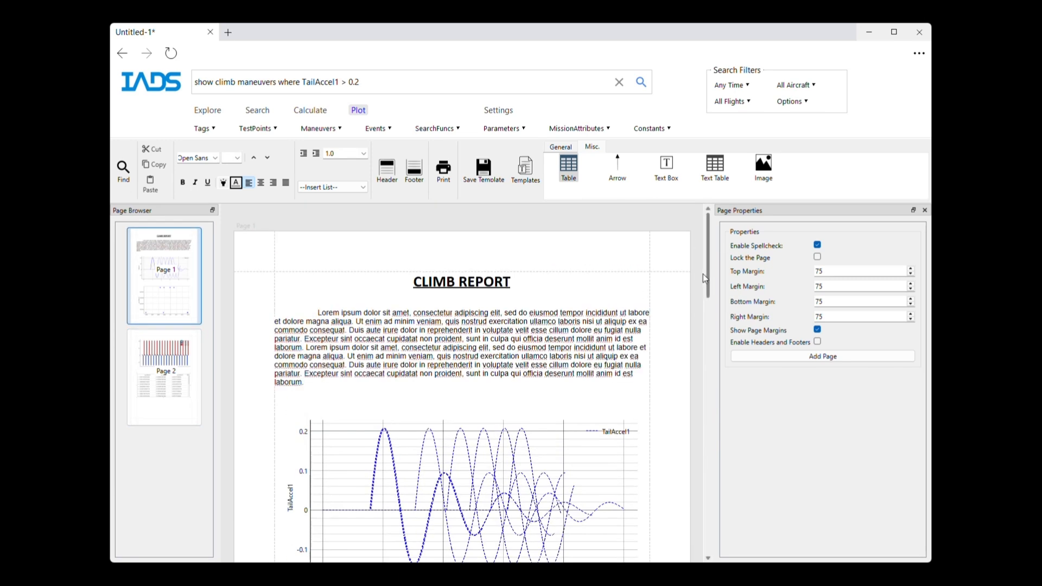
scroll(711, 304, "down", 3)
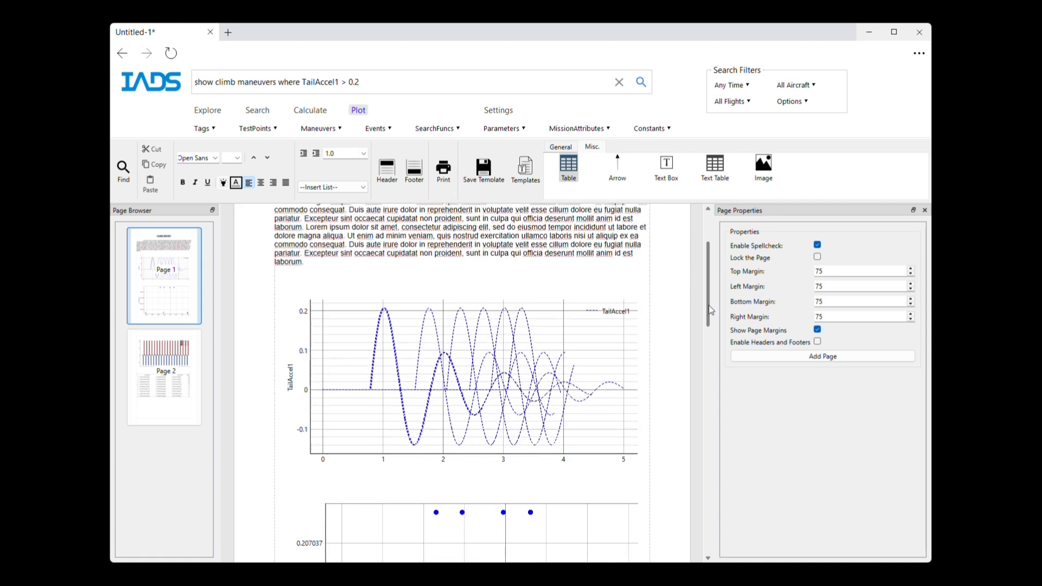
Send the TailAccel1 column data from the calculated results to the report.
left_click(311, 111)
left_click(615, 233)
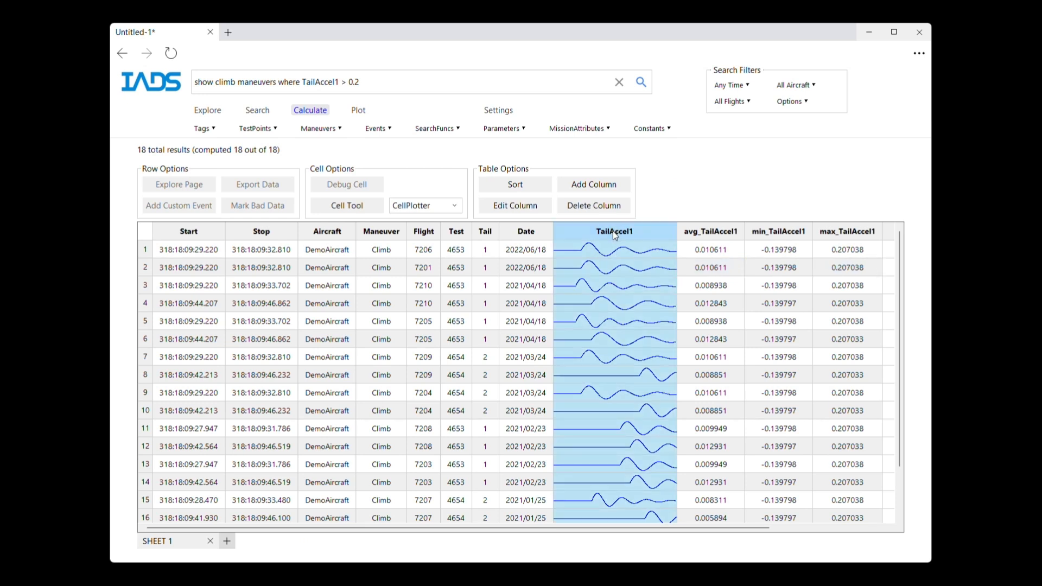
mouse_move(605, 269)
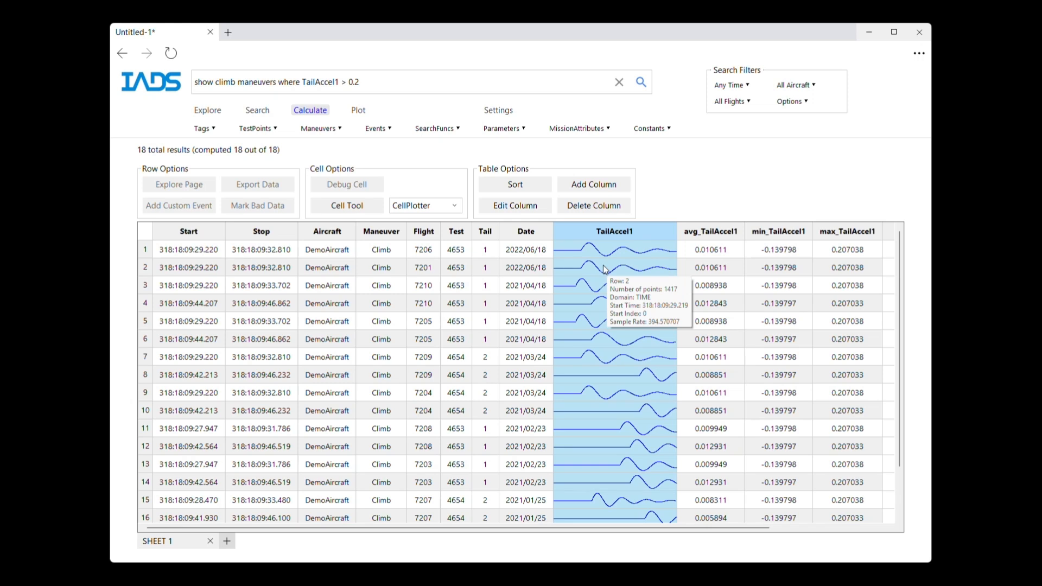
left_click(618, 271)
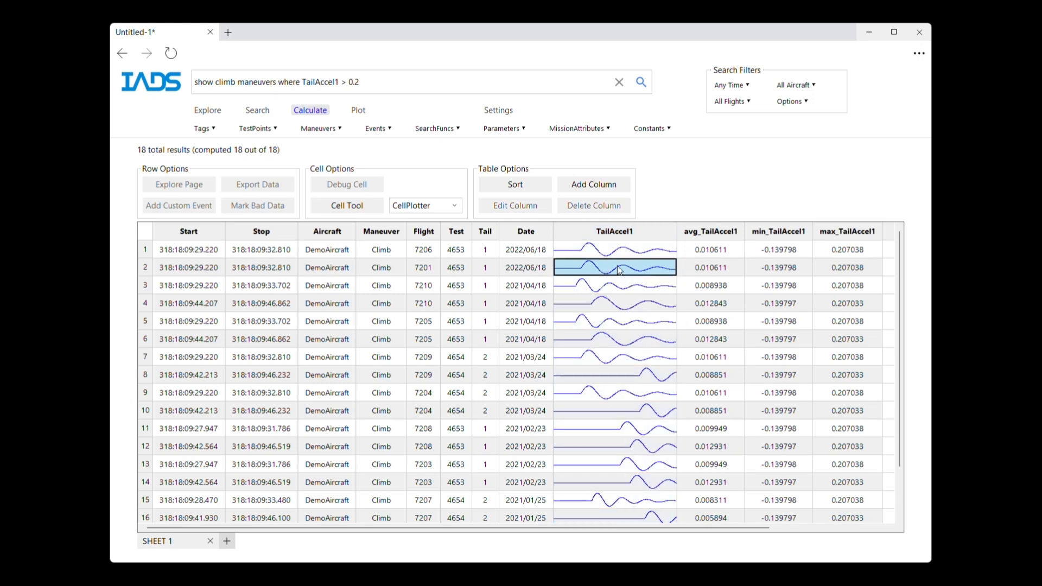
right_click(615, 234)
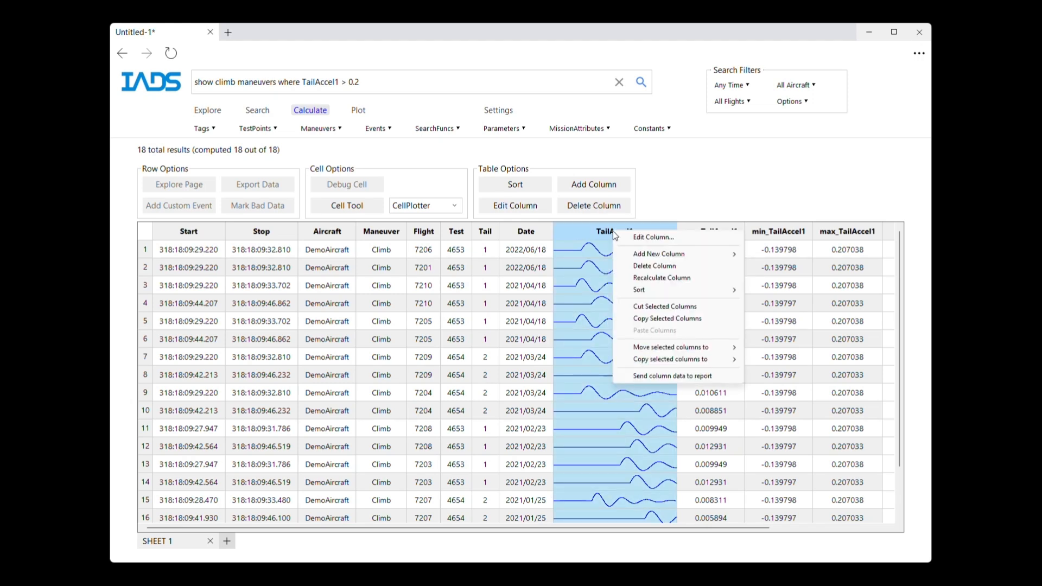
left_click(653, 376)
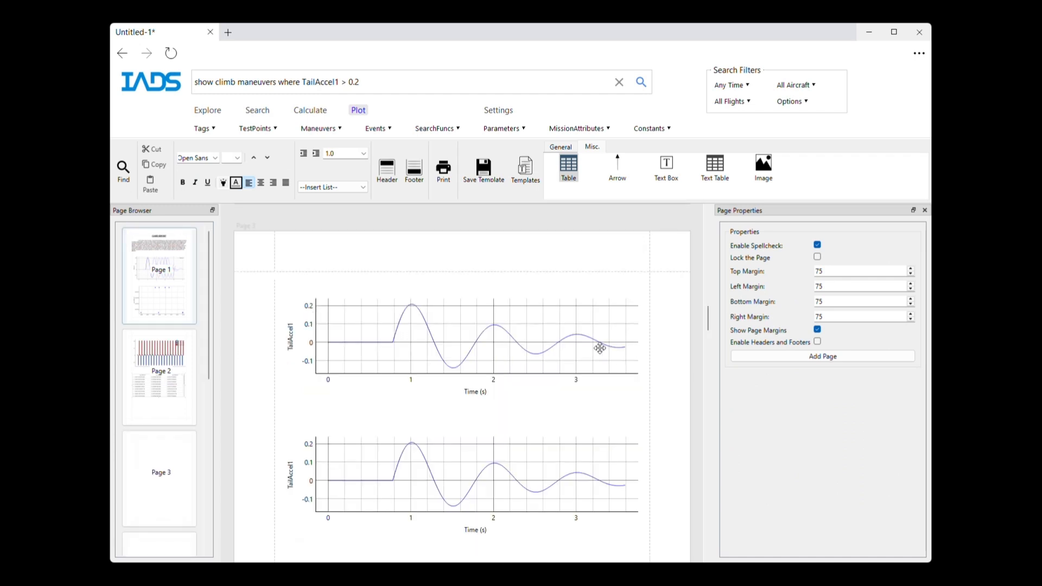
Review the individual TailAccel1 line plots from page 3 onward, check one plot's properties and return to the first page.
left_click_drag(210, 373, 211, 422)
left_click(175, 380)
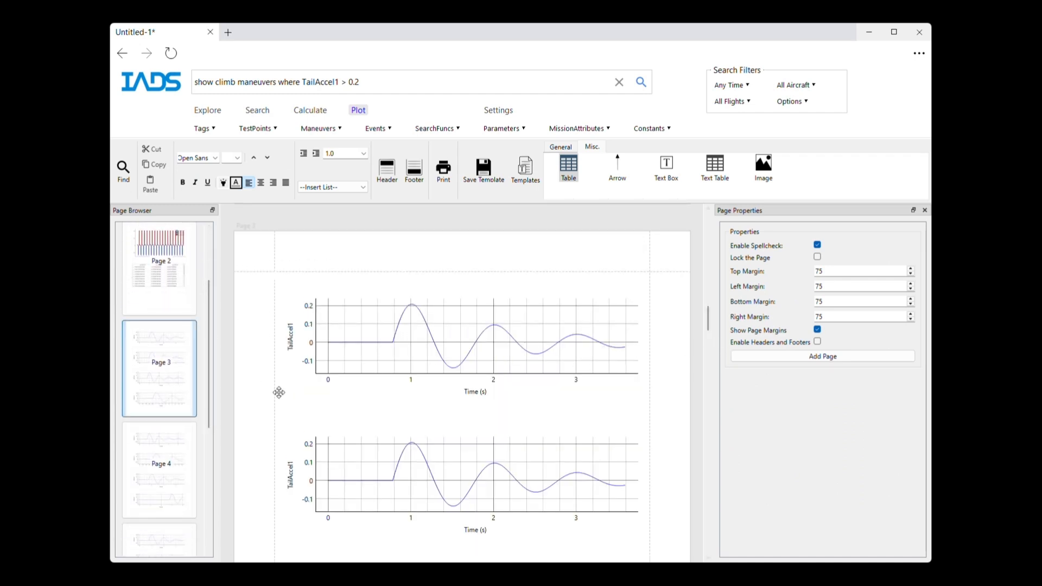
scroll(539, 422, "down", 2)
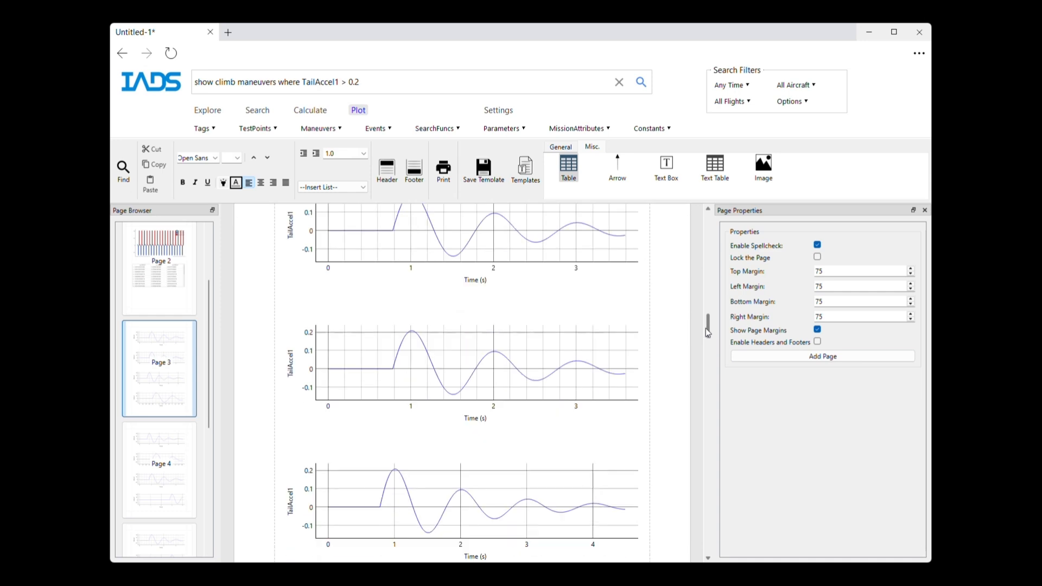
left_click(514, 235)
left_click(516, 385)
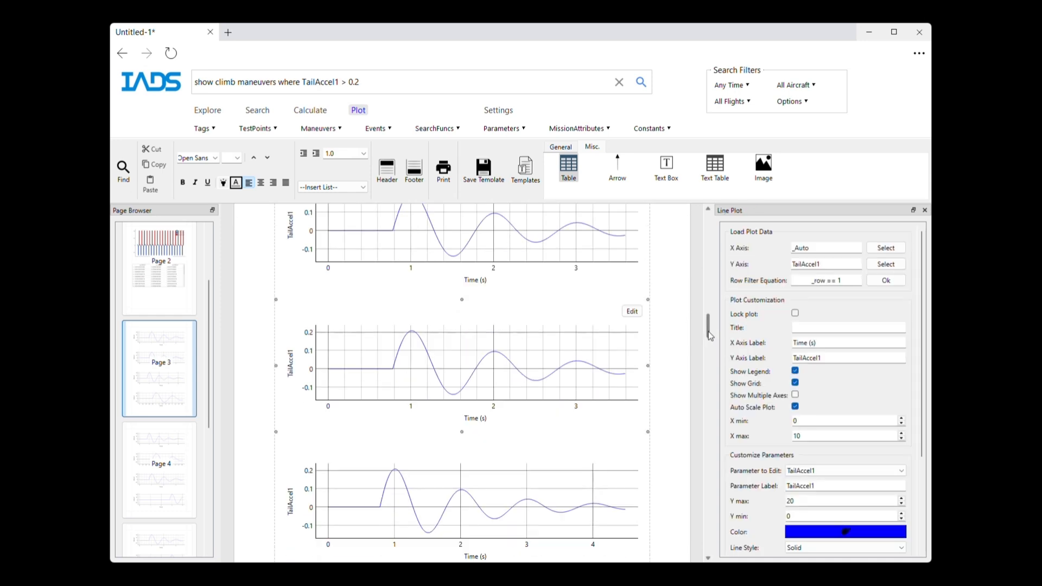
scroll(709, 349, "down", 1)
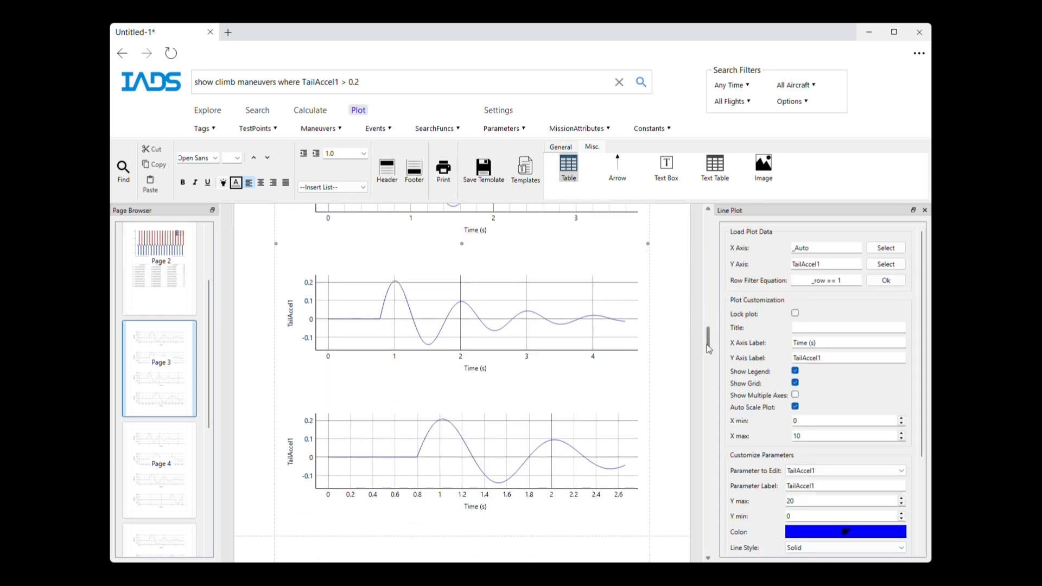
left_click_drag(708, 349, 703, 428)
left_click_drag(205, 404, 210, 476)
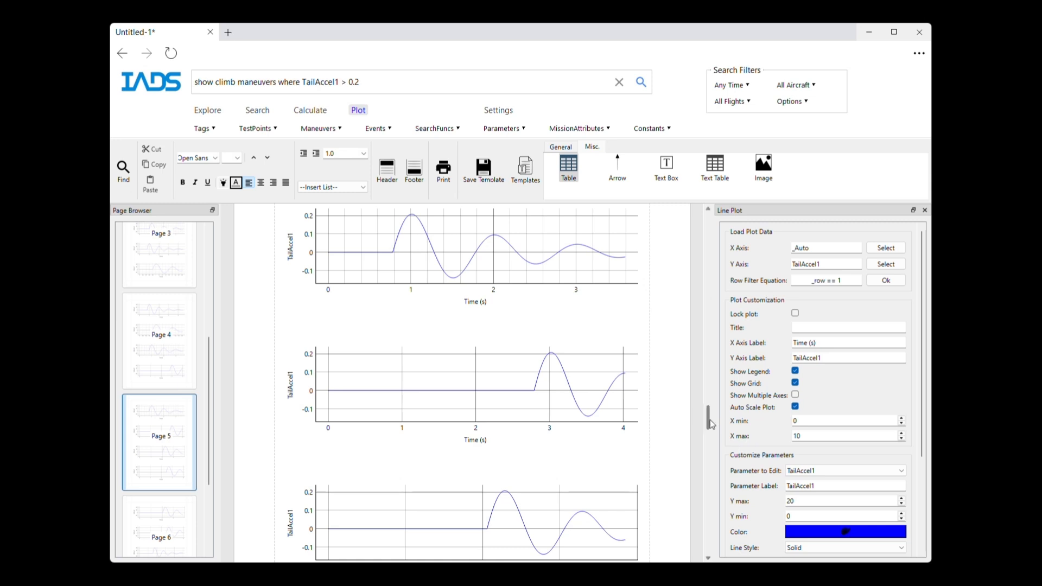
left_click_drag(711, 423, 710, 235)
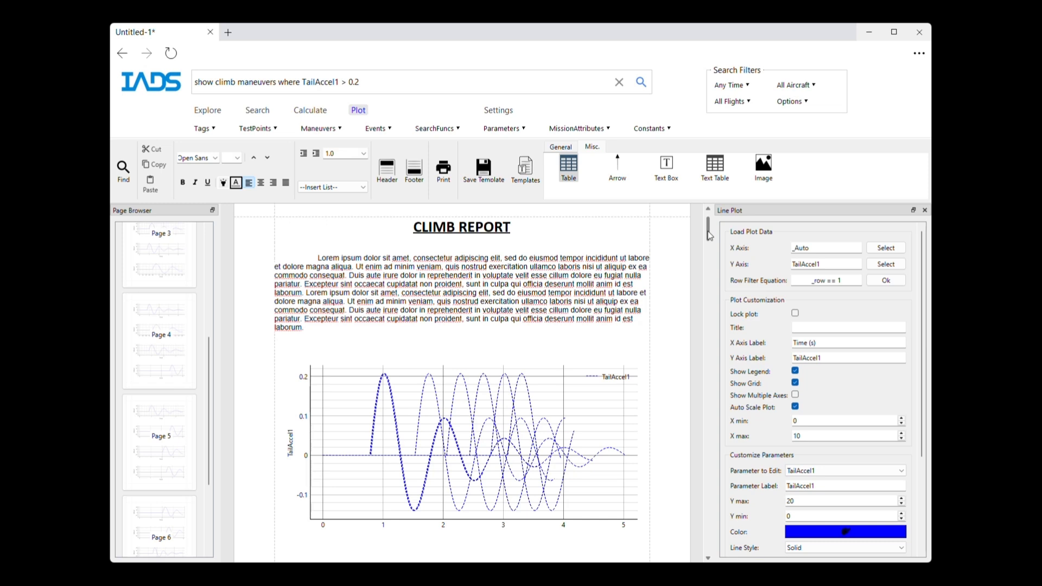
mouse_move(708, 234)
left_mouse_down()
mouse_move(712, 284)
mouse_move(688, 232)
left_mouse_up()
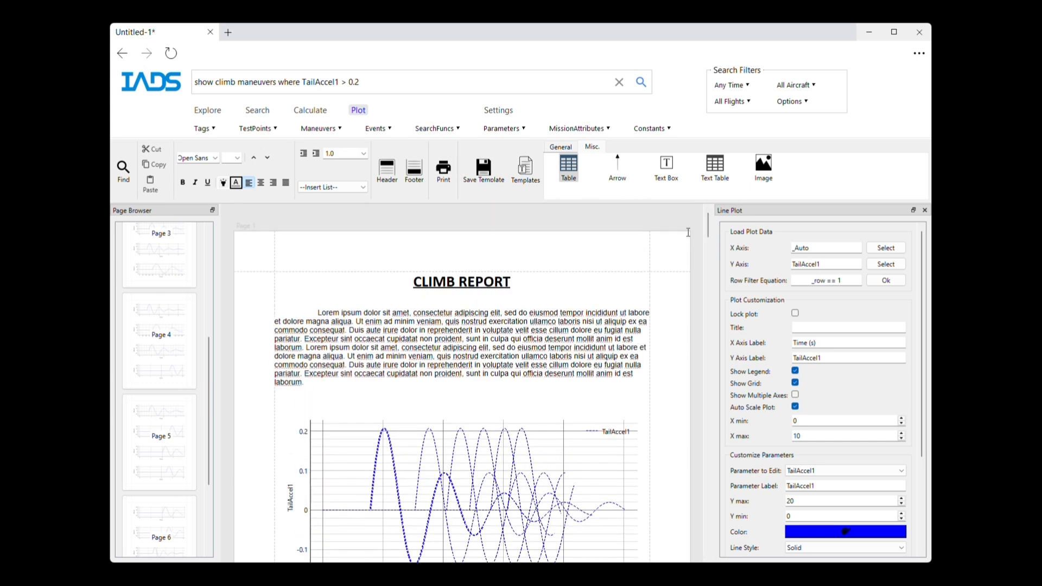